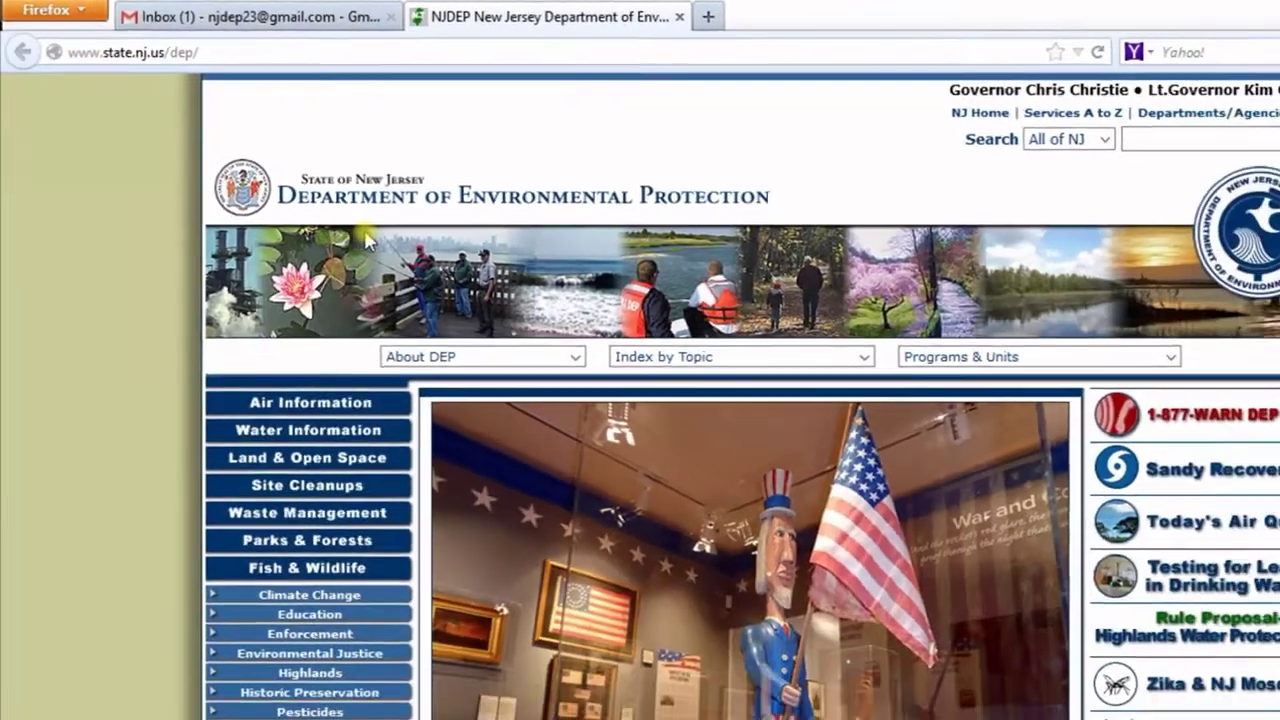
- Scroll the NJDEP homepage's left menu down to the Information Tools section showing DEP Online
scroll(735, 485, down, 5)
scroll(300, 196, down, 3)
scroll(298, 192, down, 2)
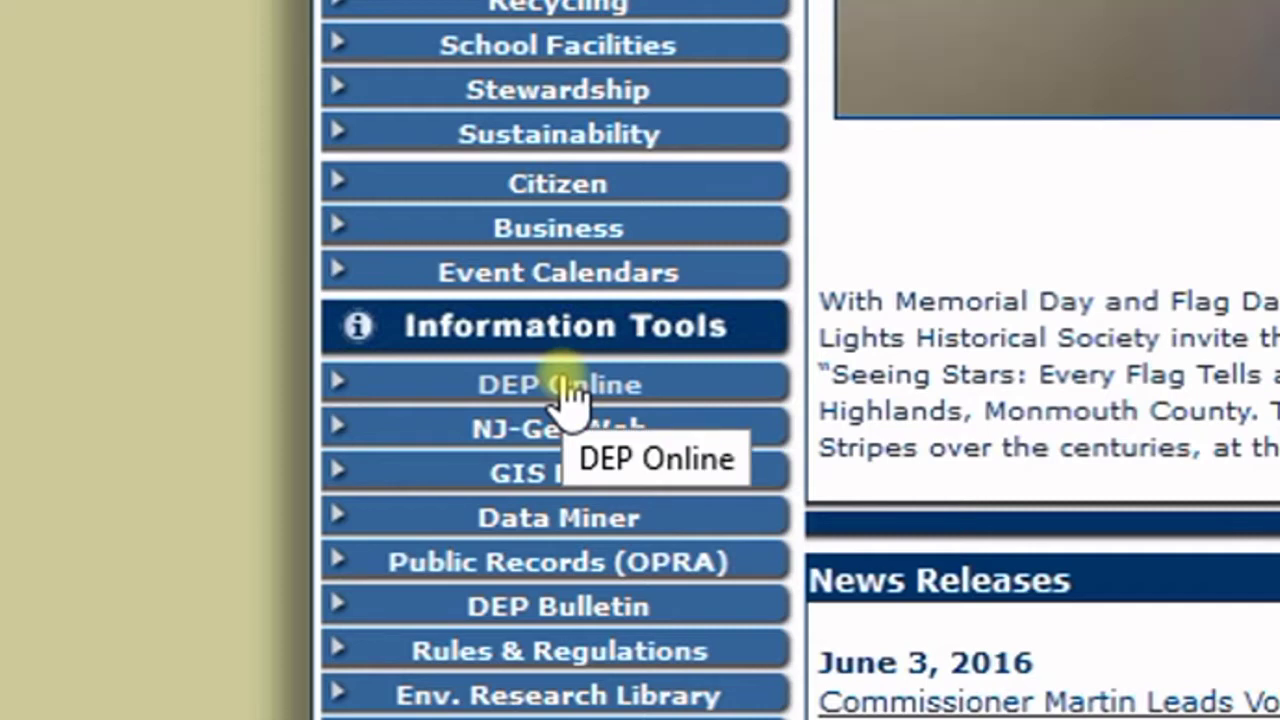
- Go to DEP Online and choose 'Request Access to NJDEP Online' under New User
click(563, 385)
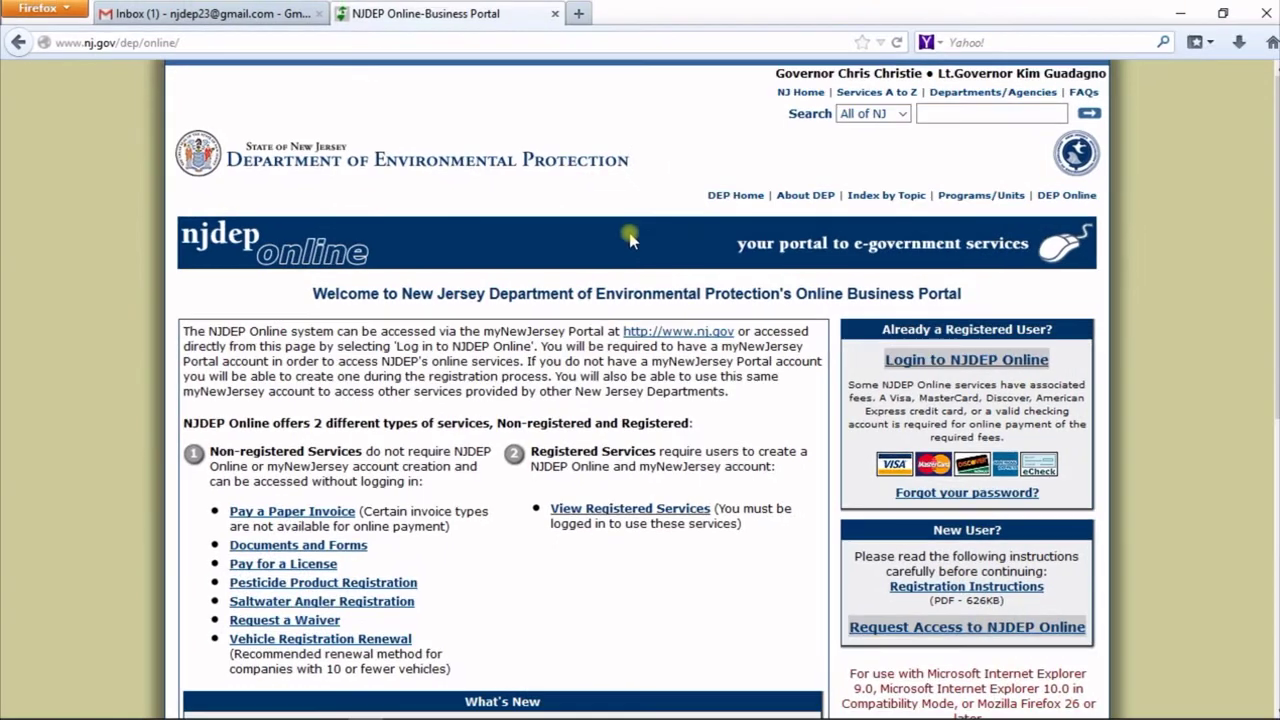
scroll(327, 247, down, 3)
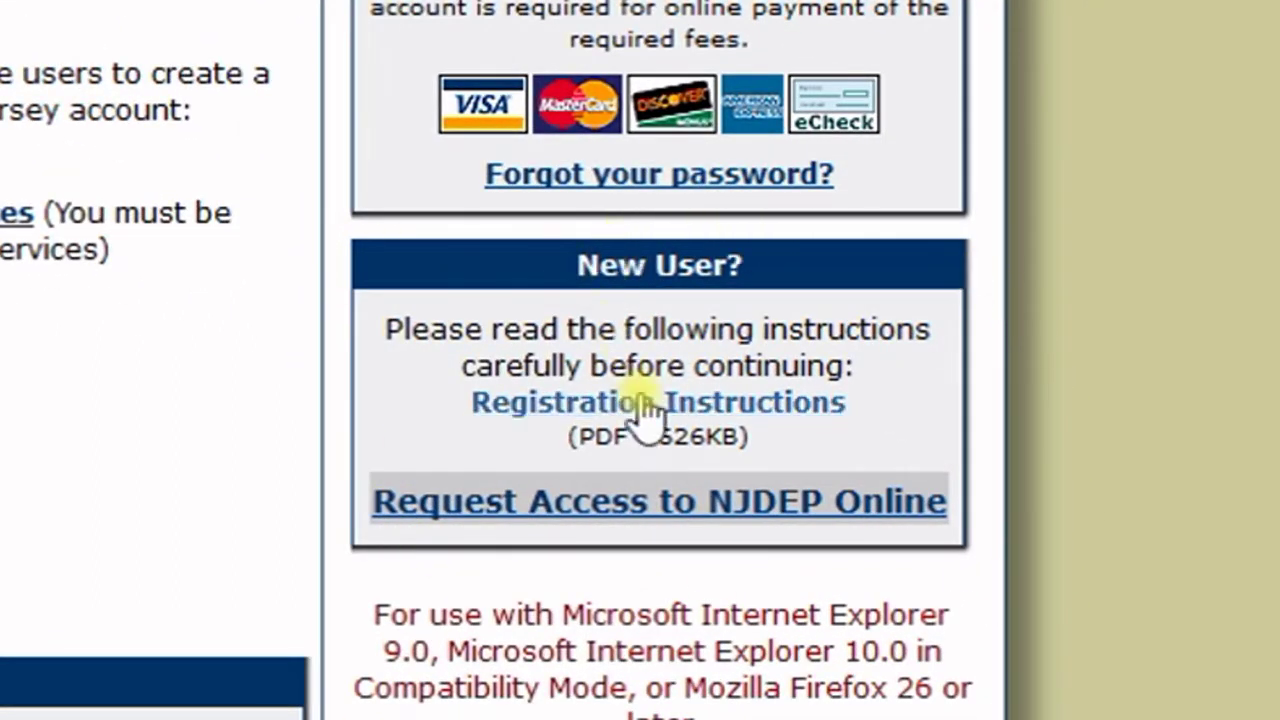
click(640, 505)
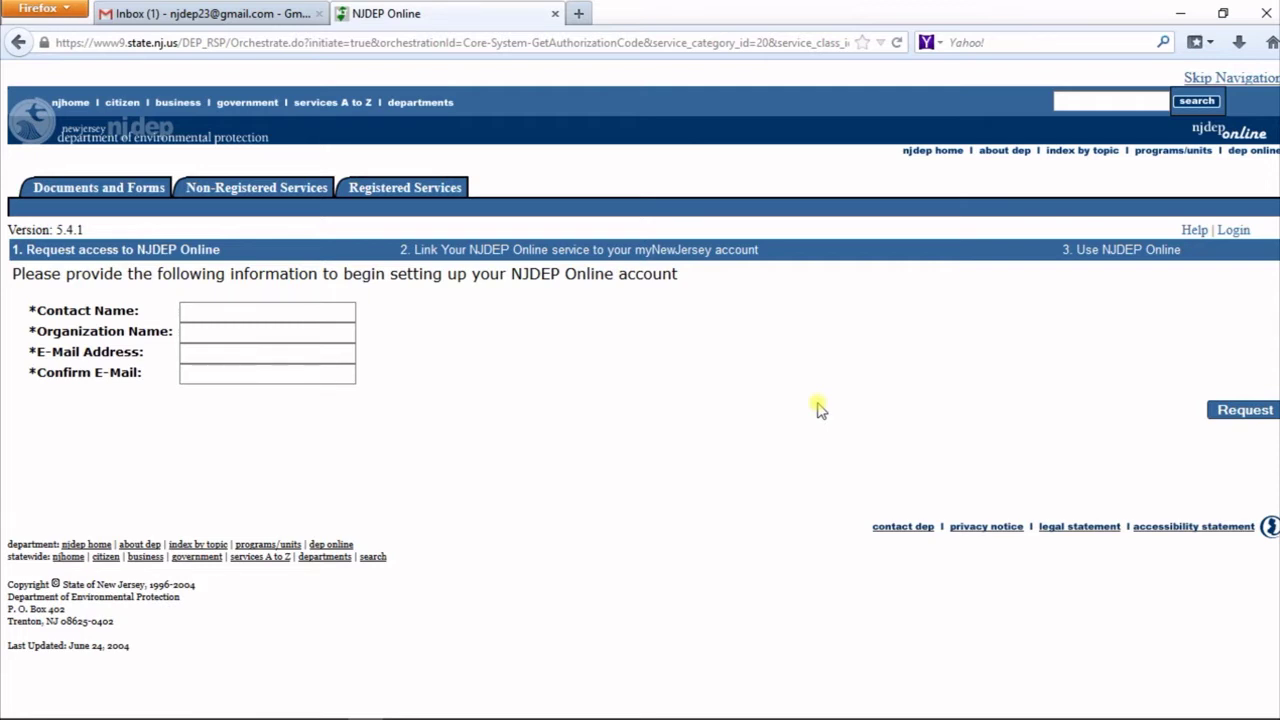
- Fill the contact name from autocomplete and set the organization name to NJDEP
text(d)
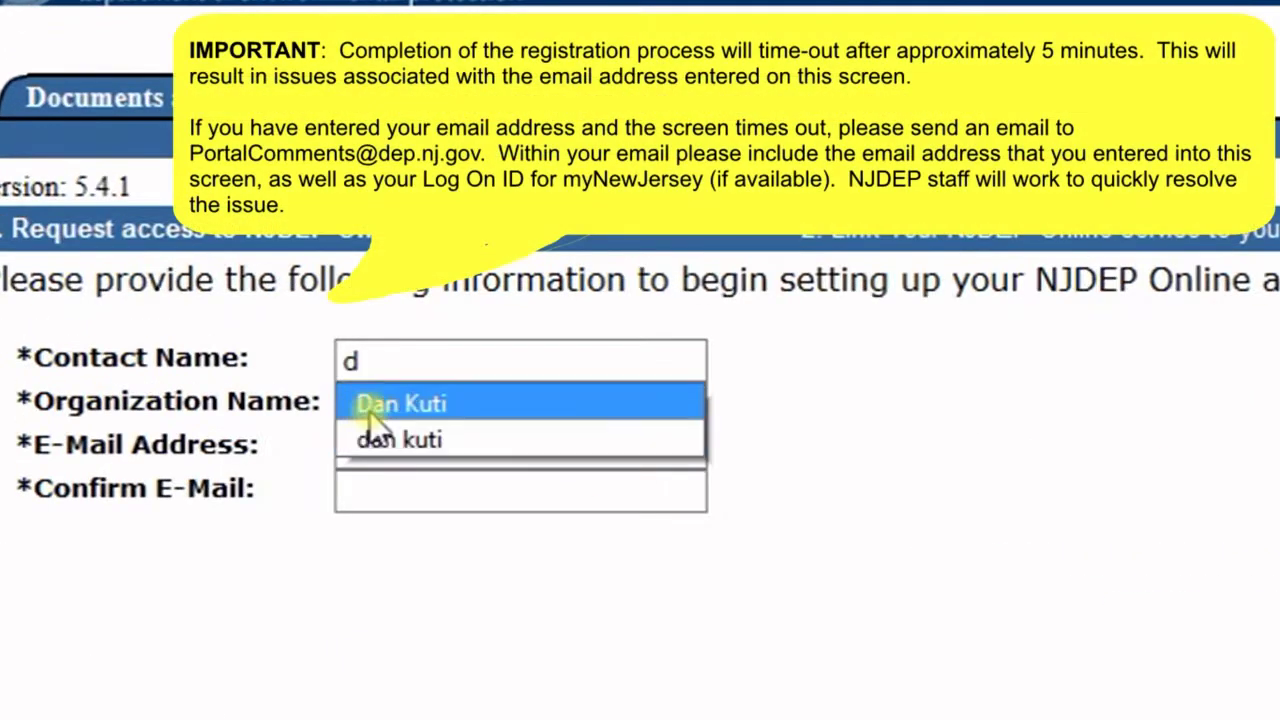
click(198, 332)
click(380, 408)
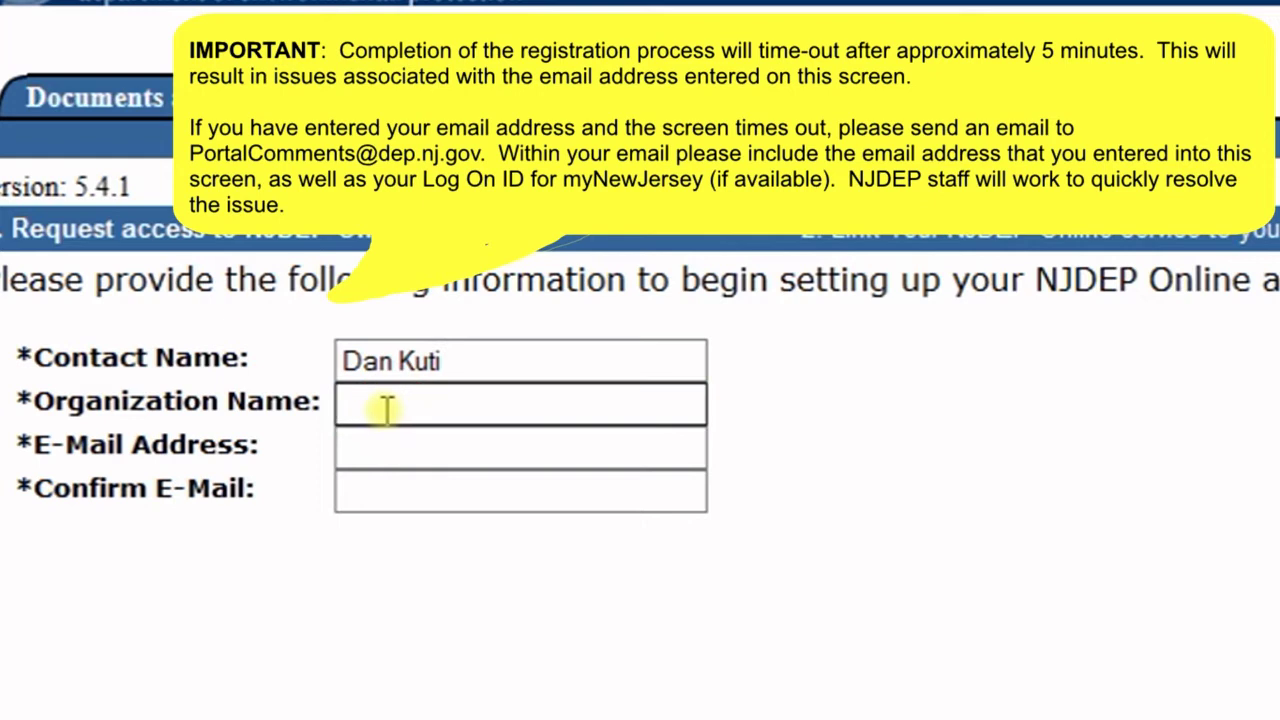
text(n)
click(376, 448)
- Enter the contact's e-mail address and retype it in the Confirm E-Mail field
click(392, 447)
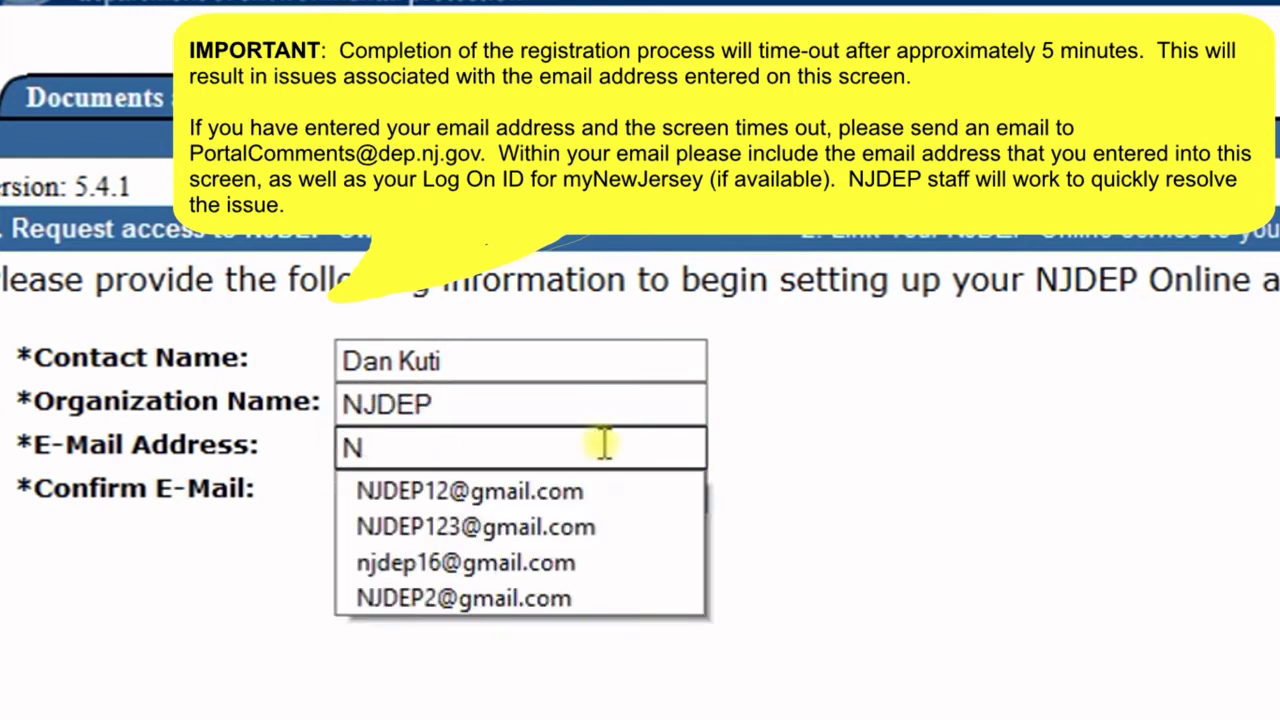
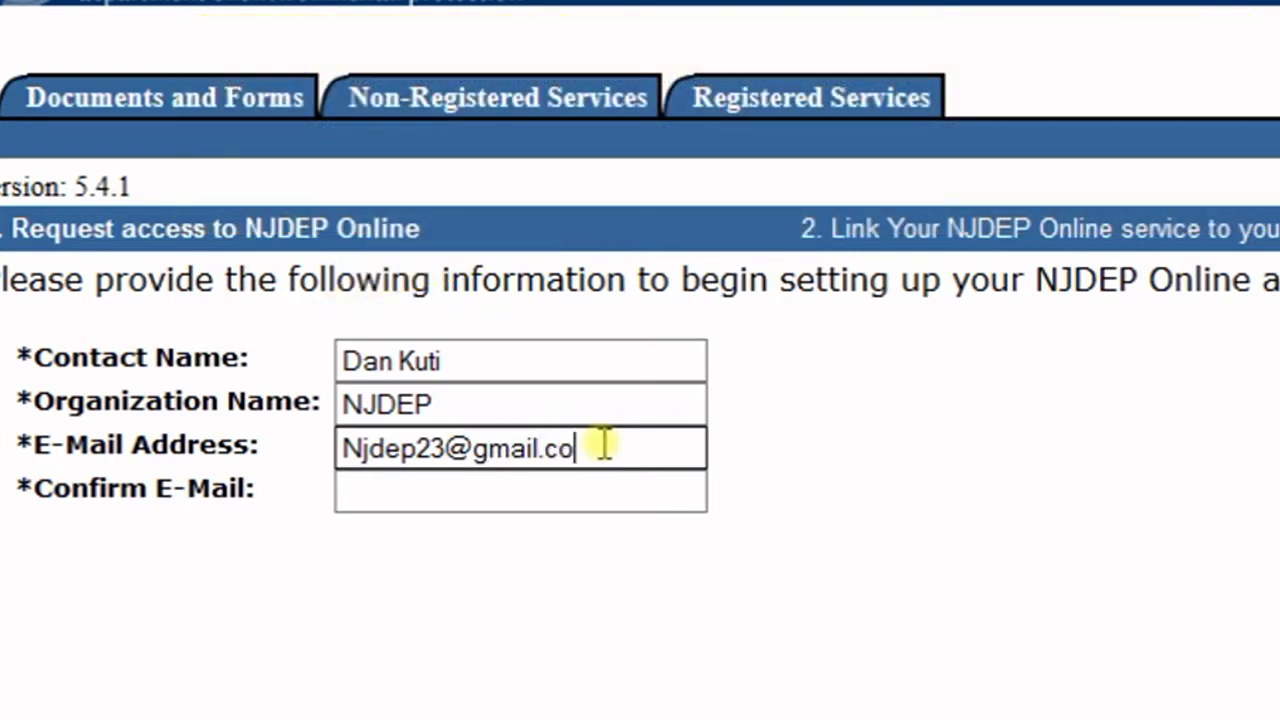
click(577, 522)
click(583, 500)
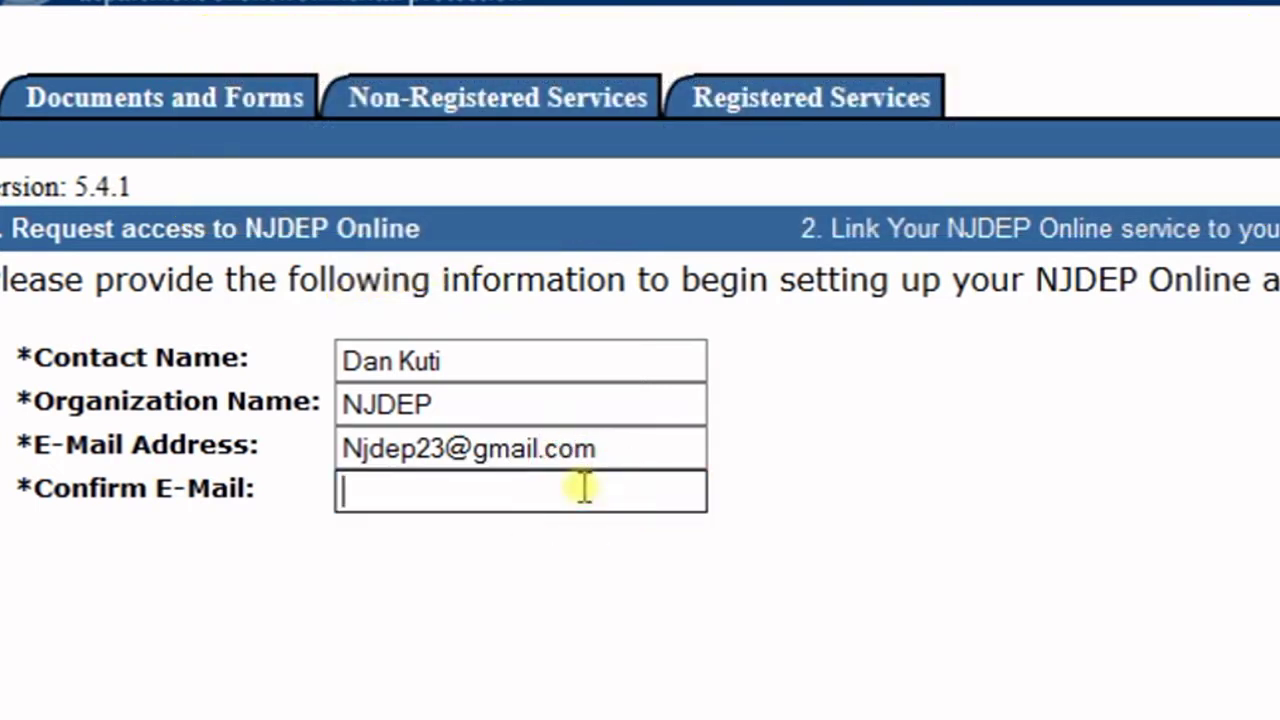
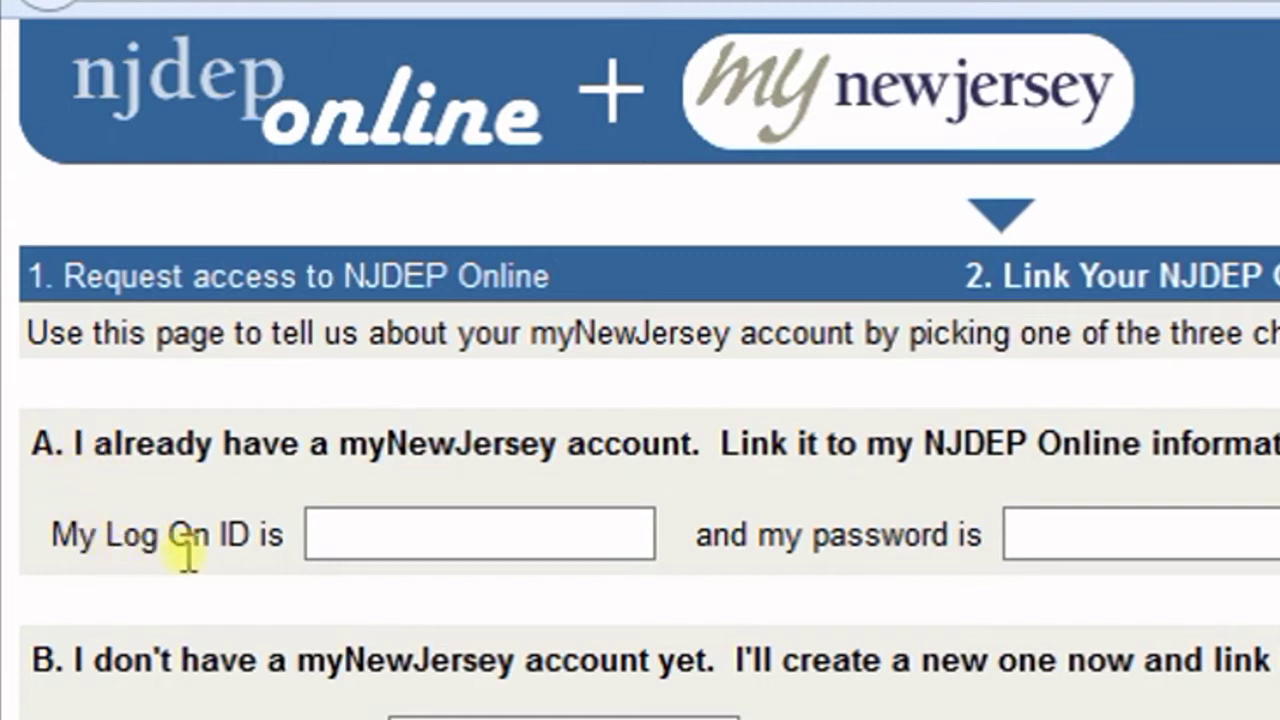
click(370, 540)
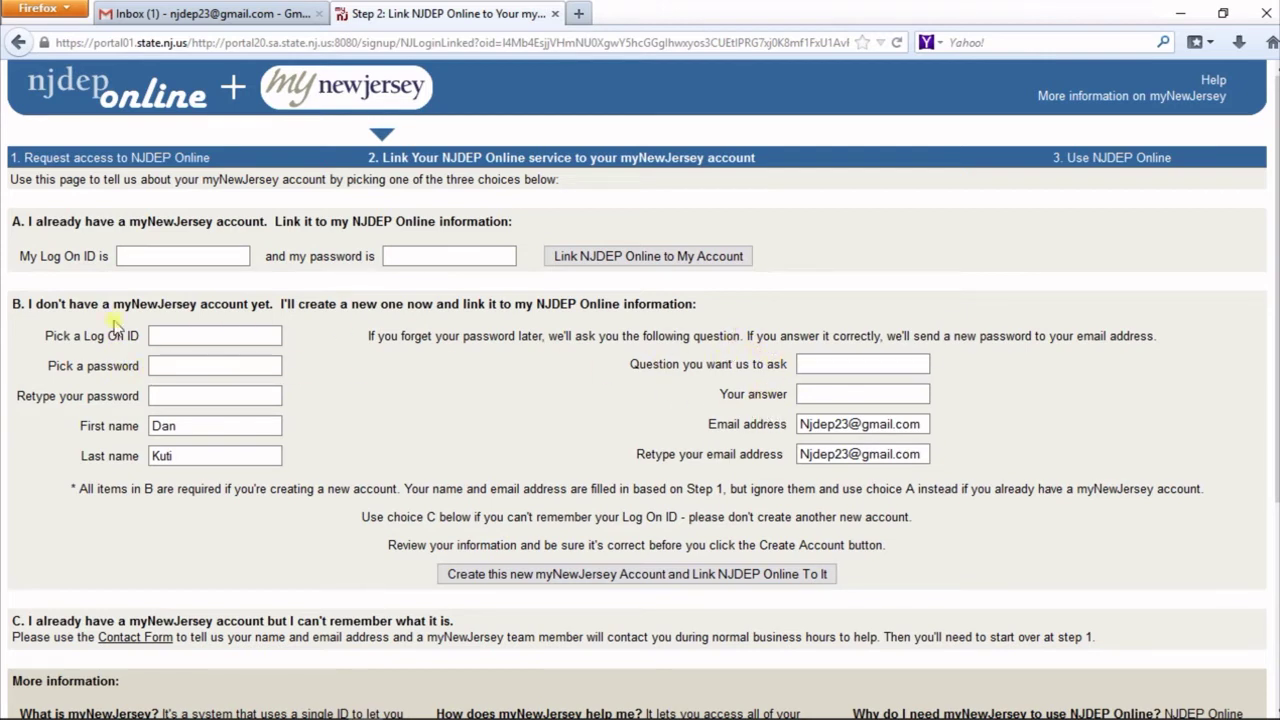
- Choose a new myNewJersey log on ID and enter the account password
click(168, 333)
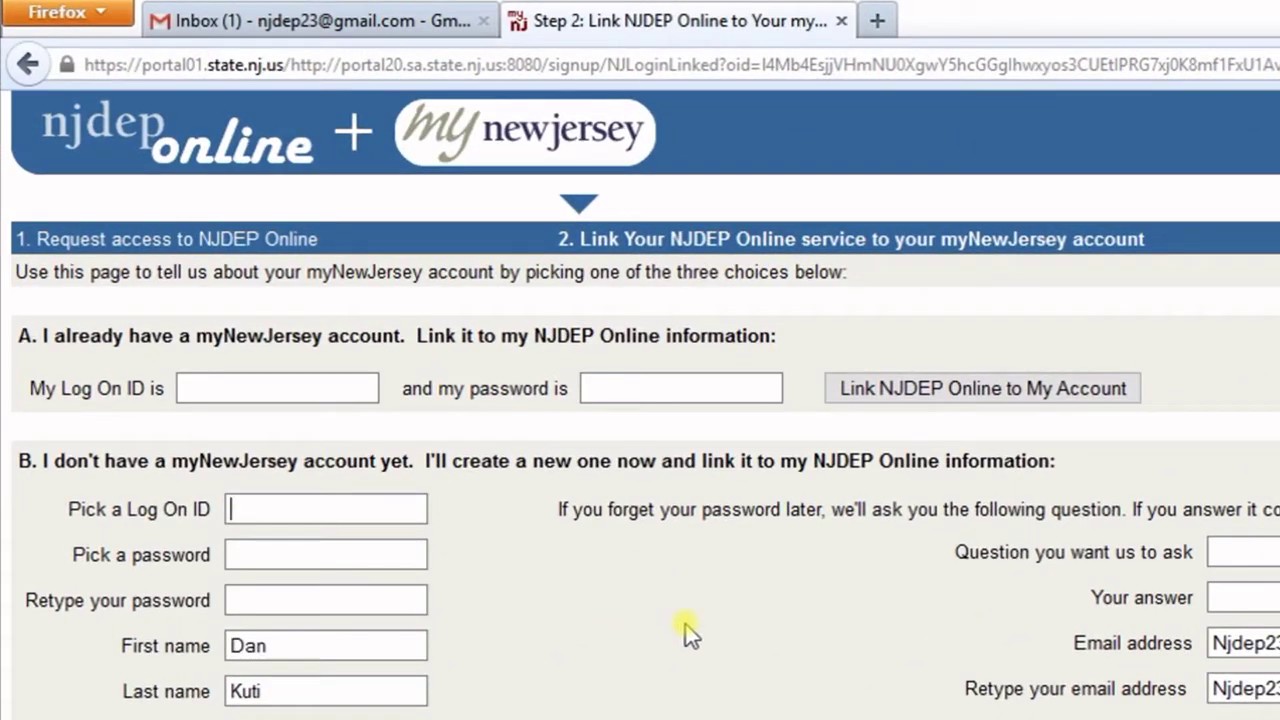
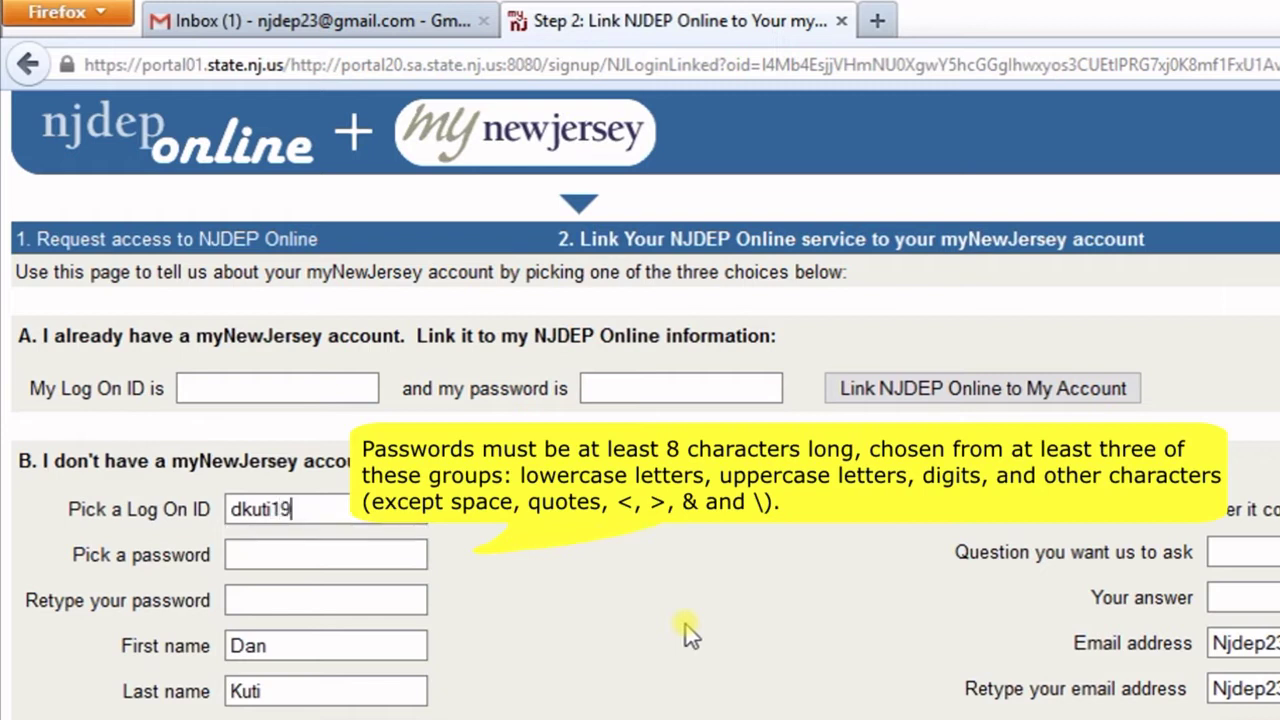
click(334, 556)
text(••••••••)
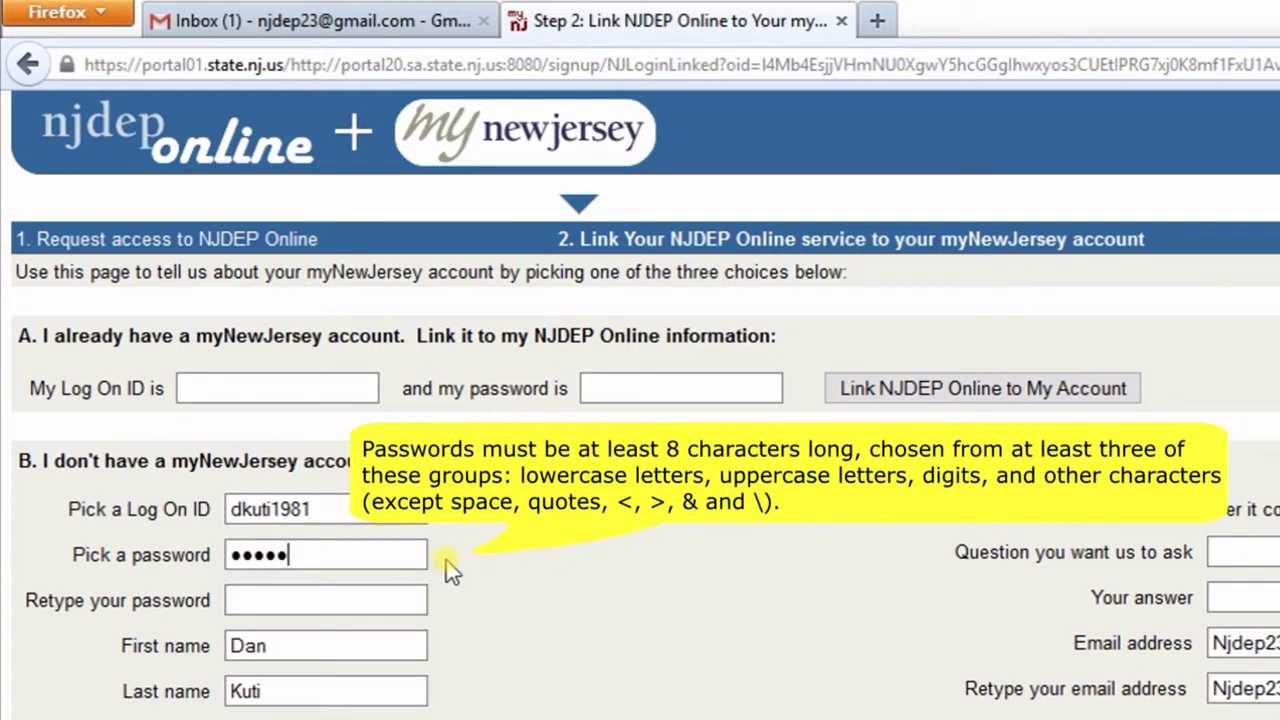
text(••)
click(385, 601)
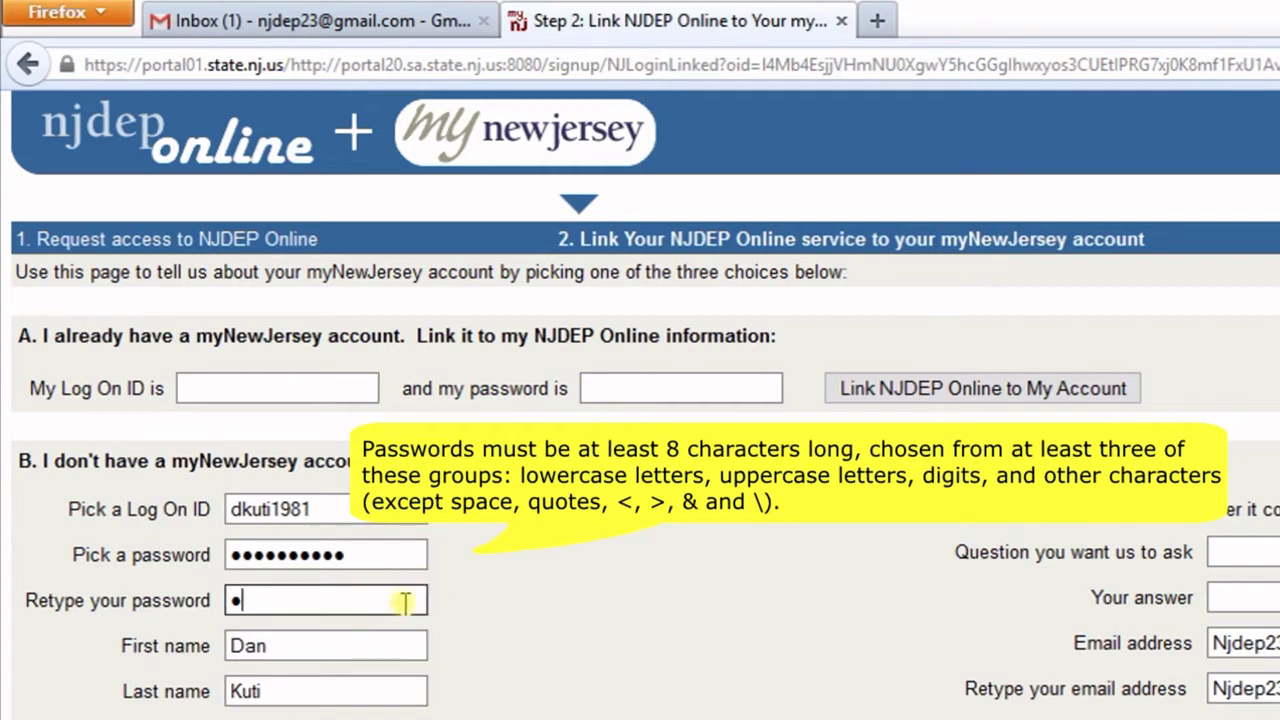
text(••••••••••)
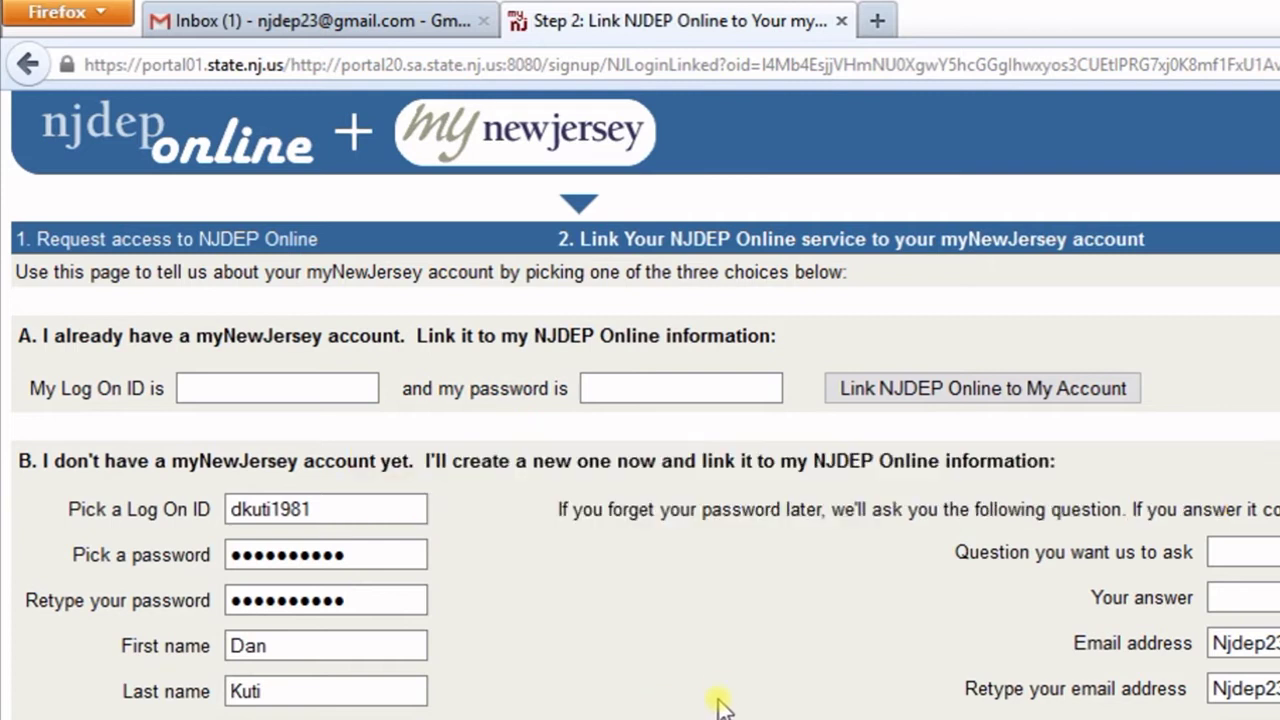
- Fill the password-recovery question and its answer from autocomplete suggestions
click(1106, 550)
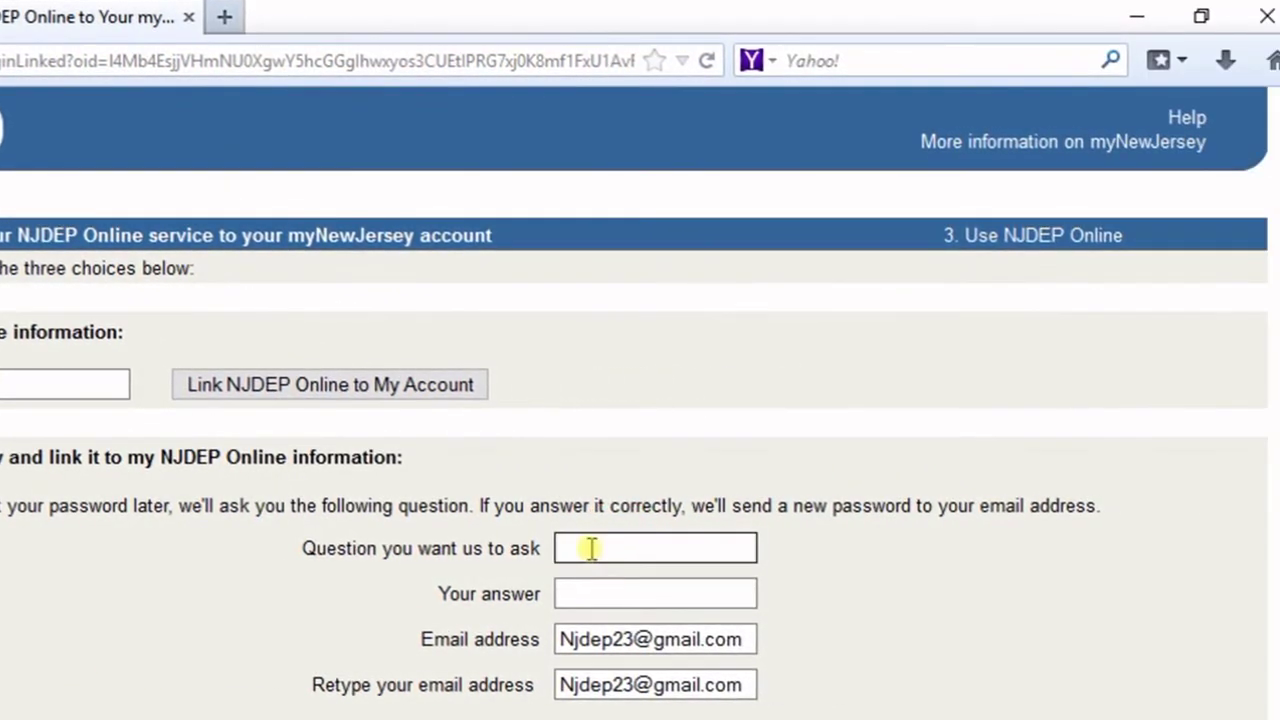
text(w)
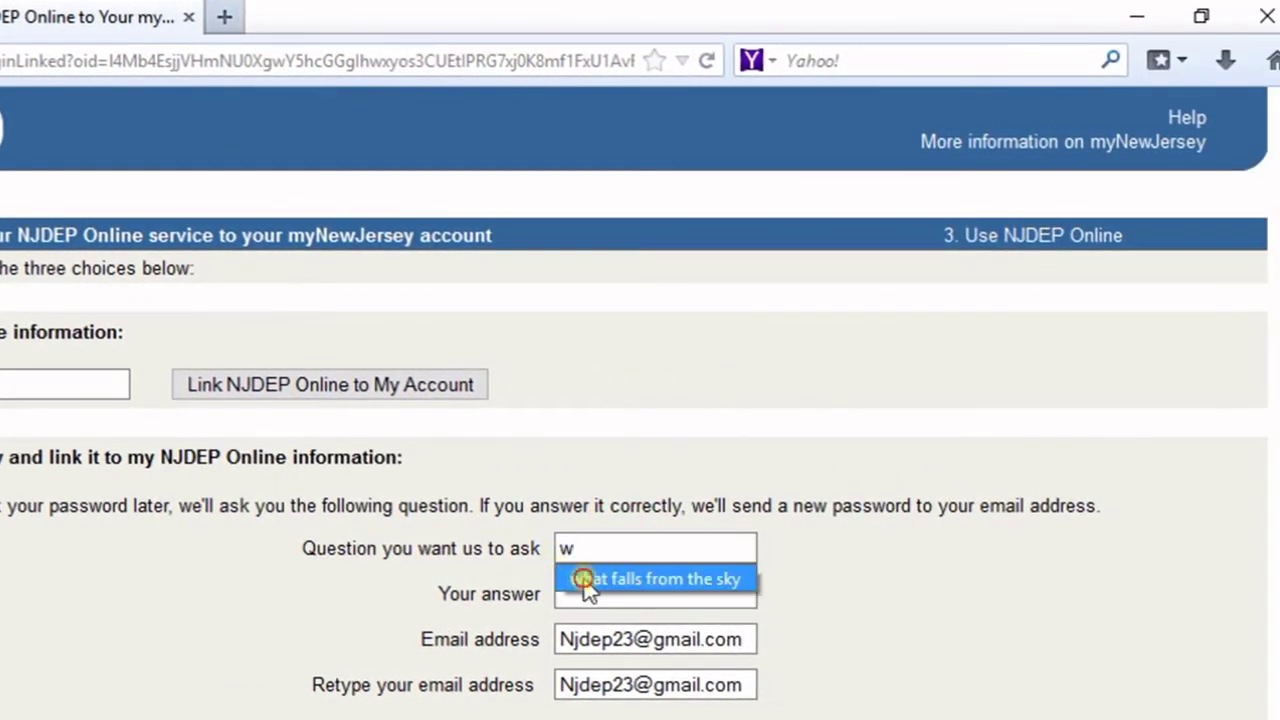
click(586, 582)
click(585, 597)
text(r)
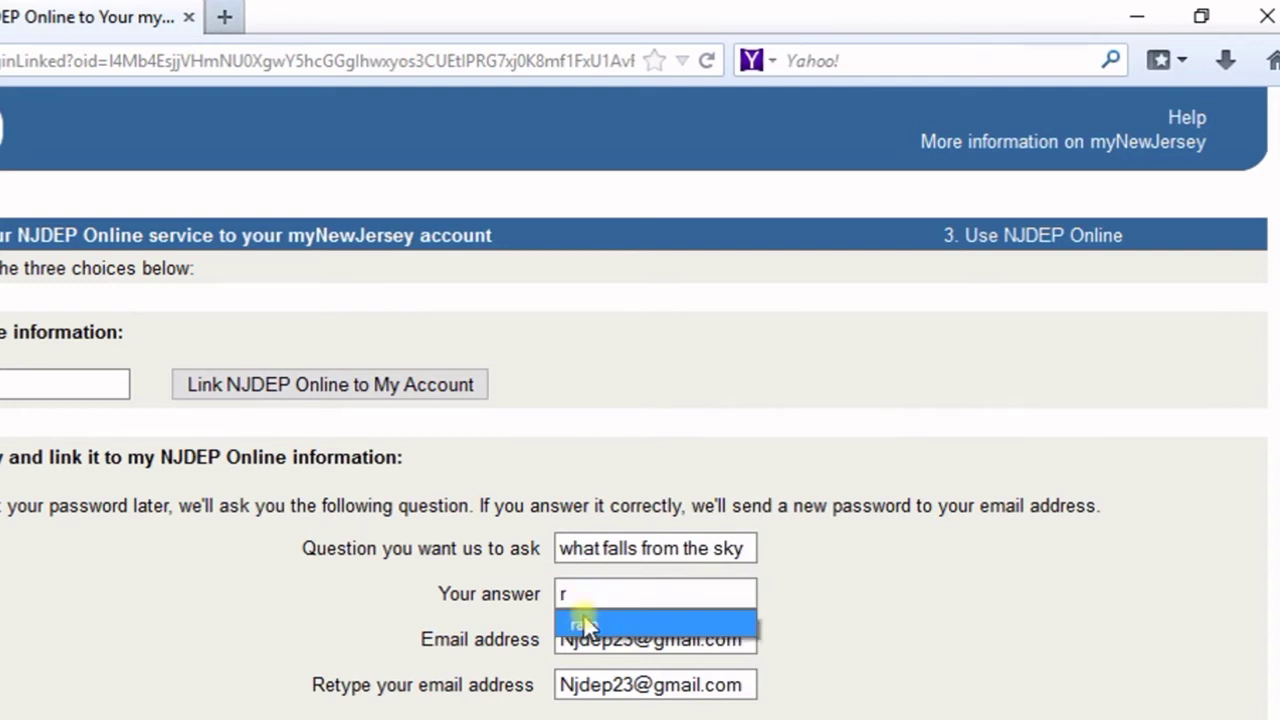
click(583, 614)
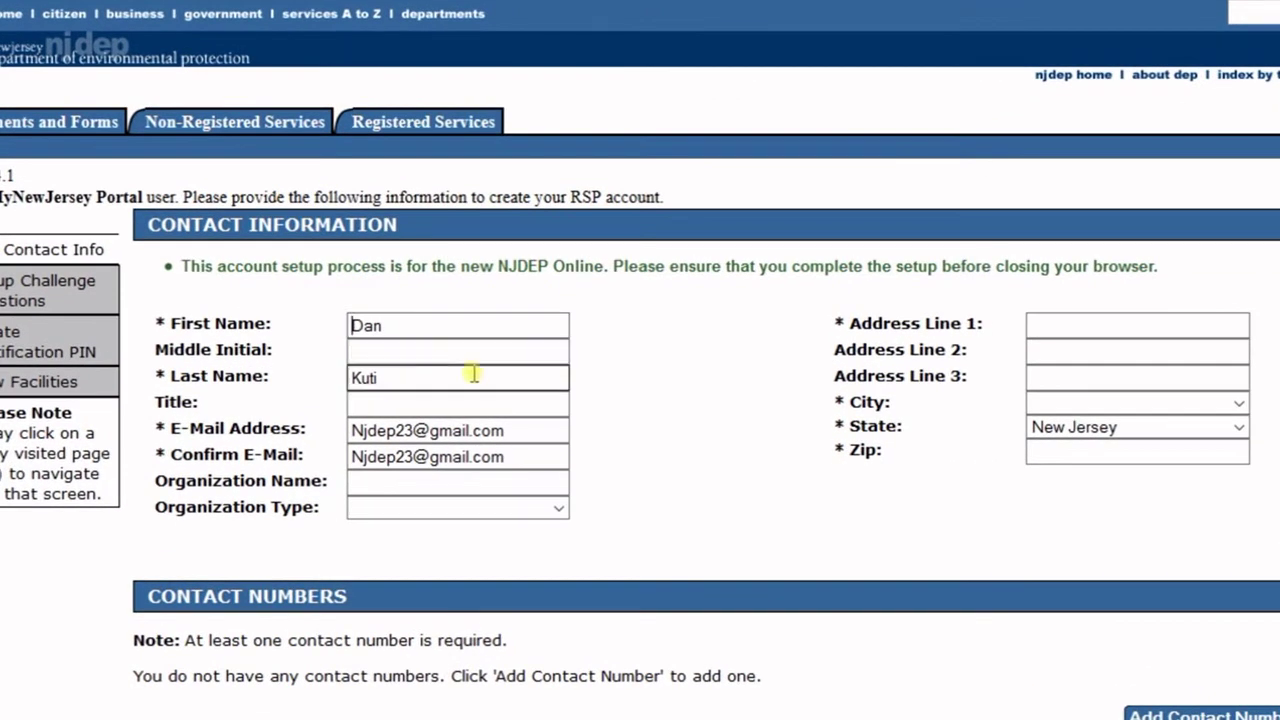
- Fill Address Line 1 from autocomplete, select Trenton (Mercer) as the city, and fill the zip code
click(170, 326)
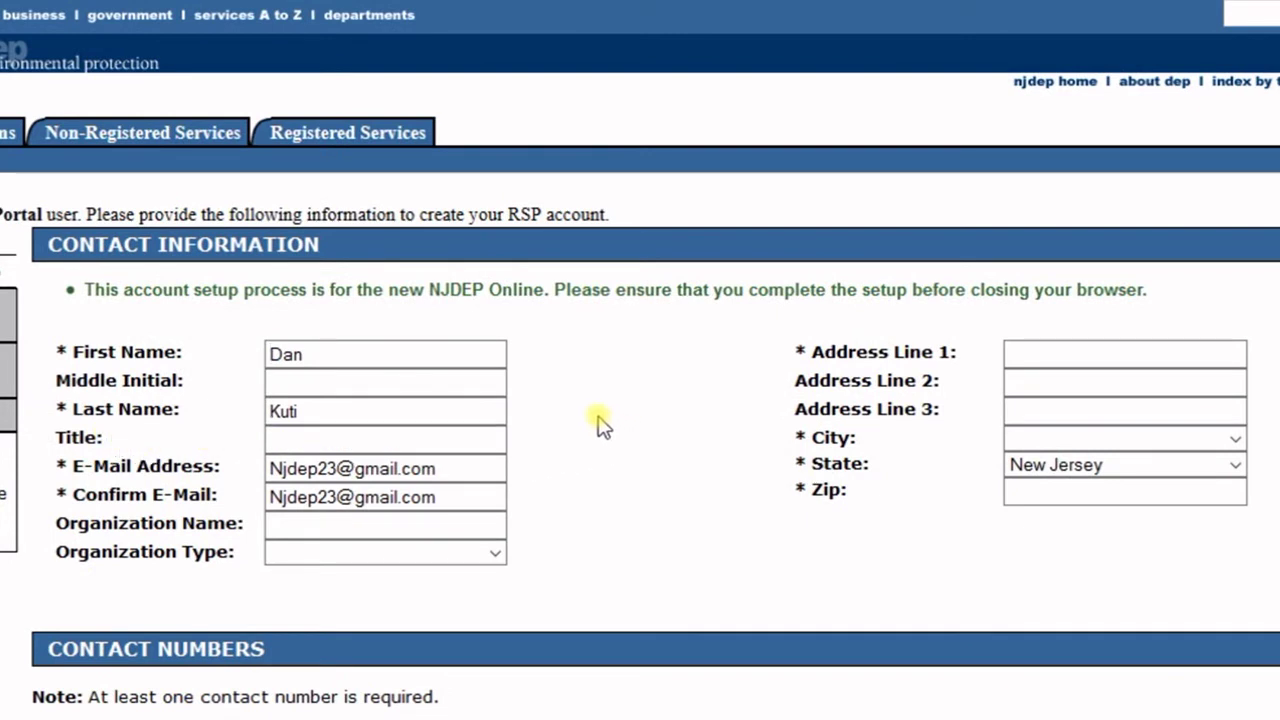
click(1035, 352)
text(4)
click(1032, 378)
click(1025, 438)
text(tren)
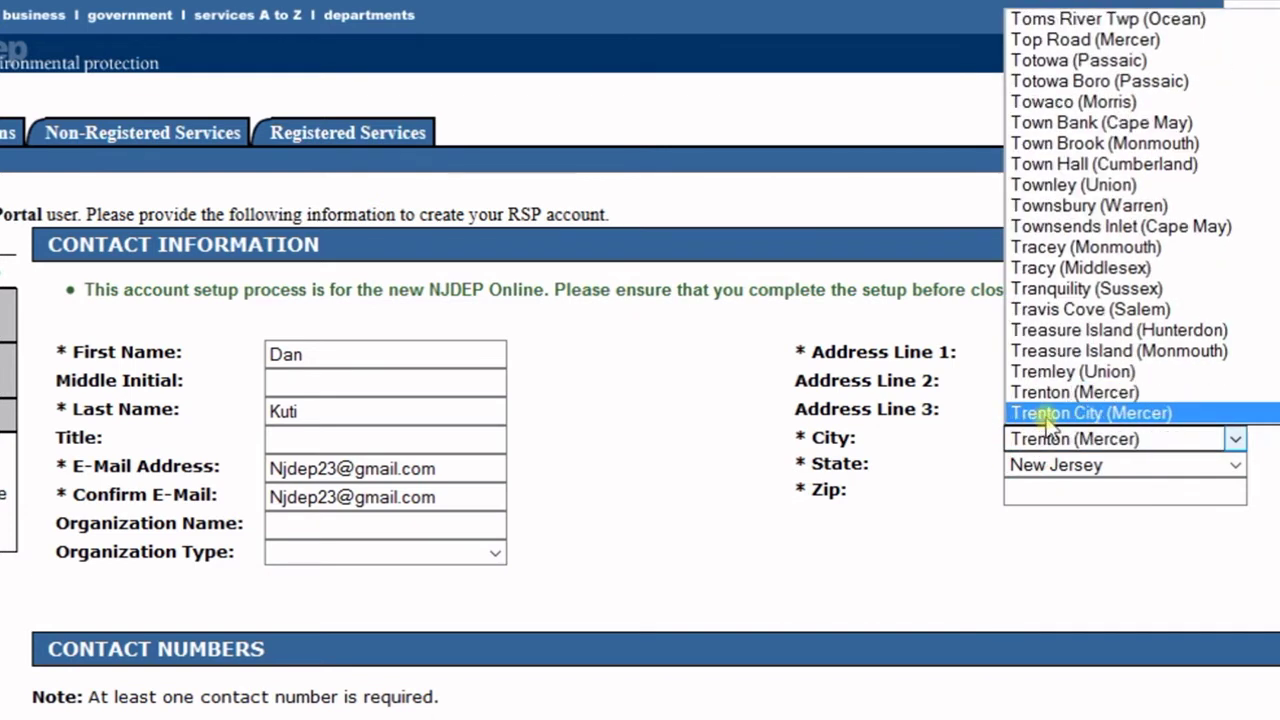
click(1040, 392)
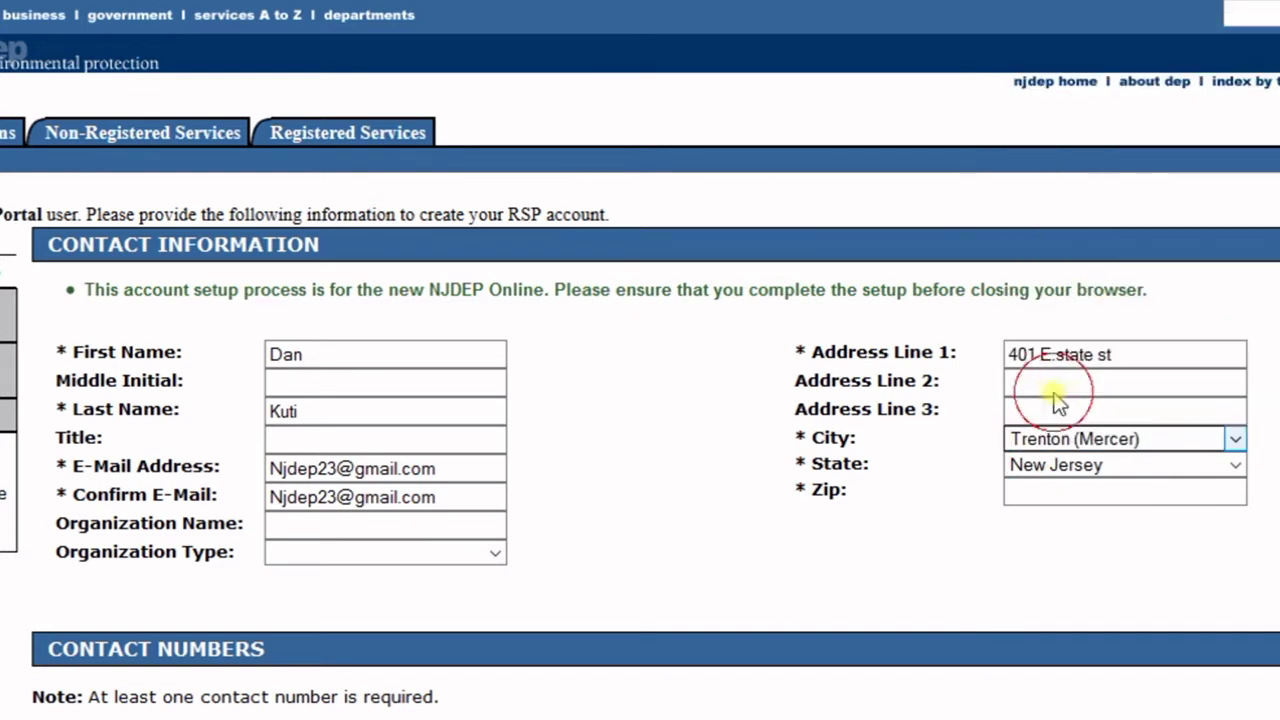
click(1043, 491)
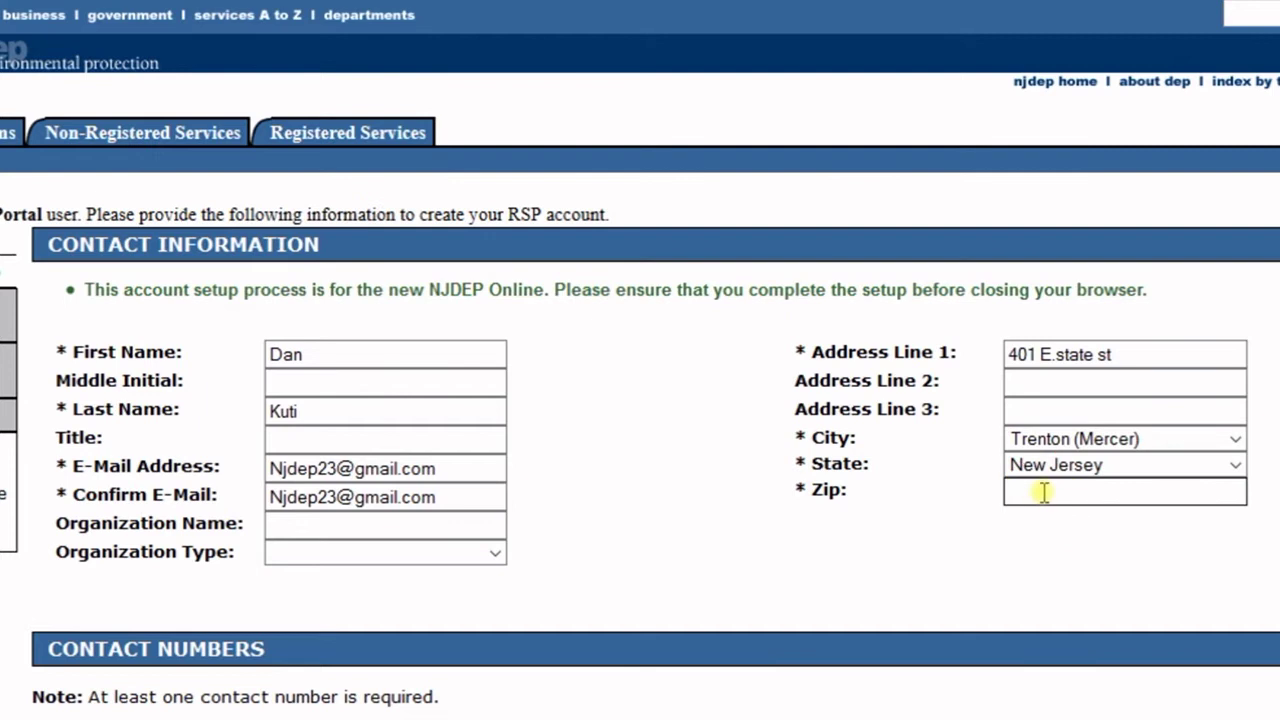
text(0)
click(1025, 519)
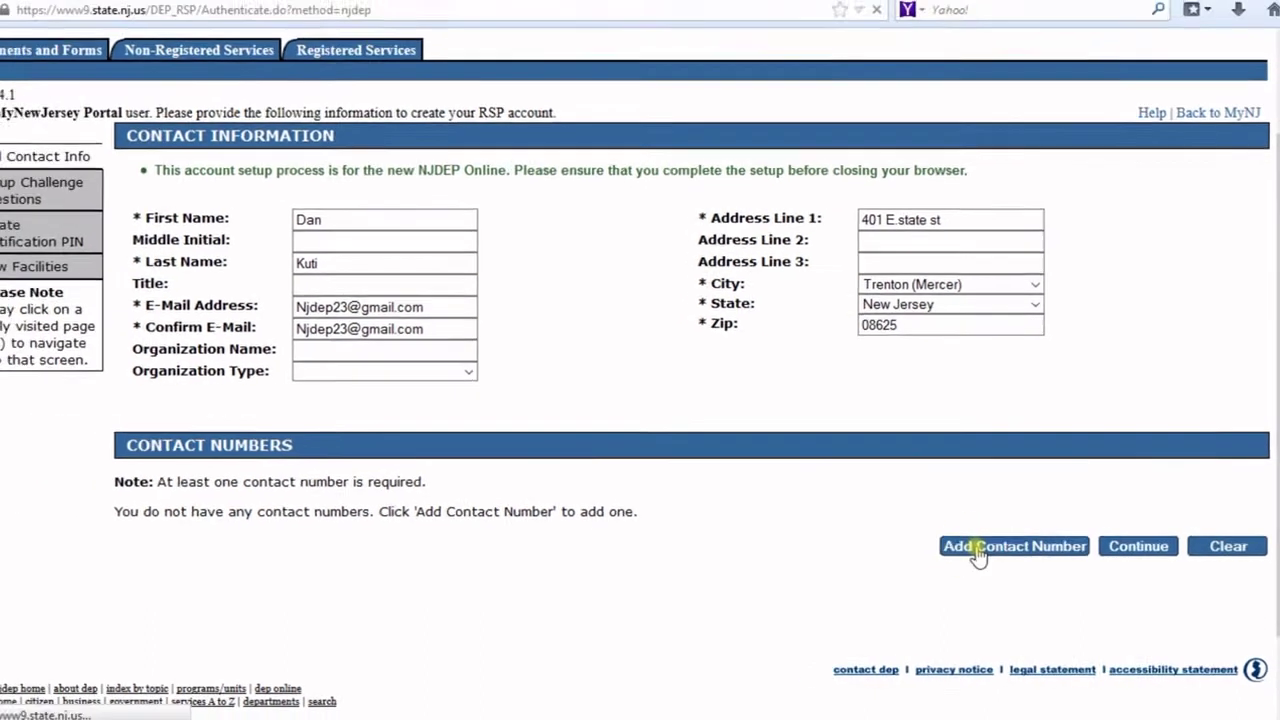
- Add and save a Work Phone Number contact number using the previously used number
click(949, 543)
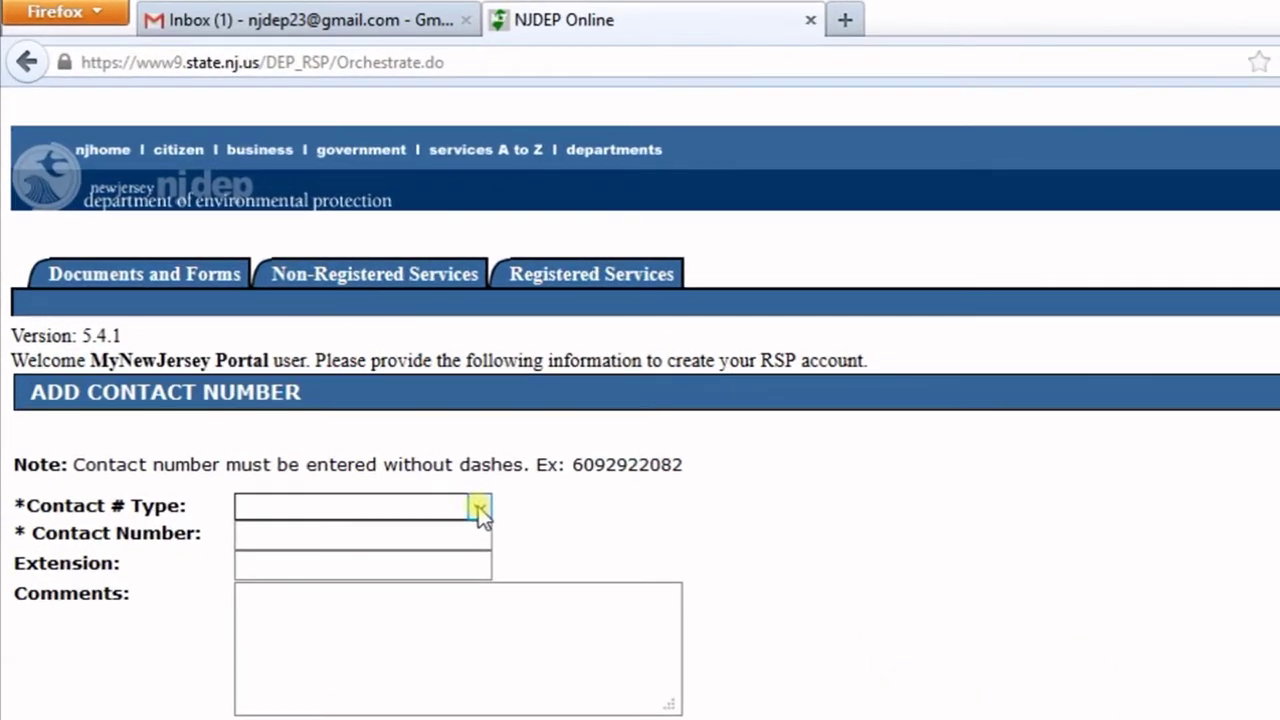
click(327, 350)
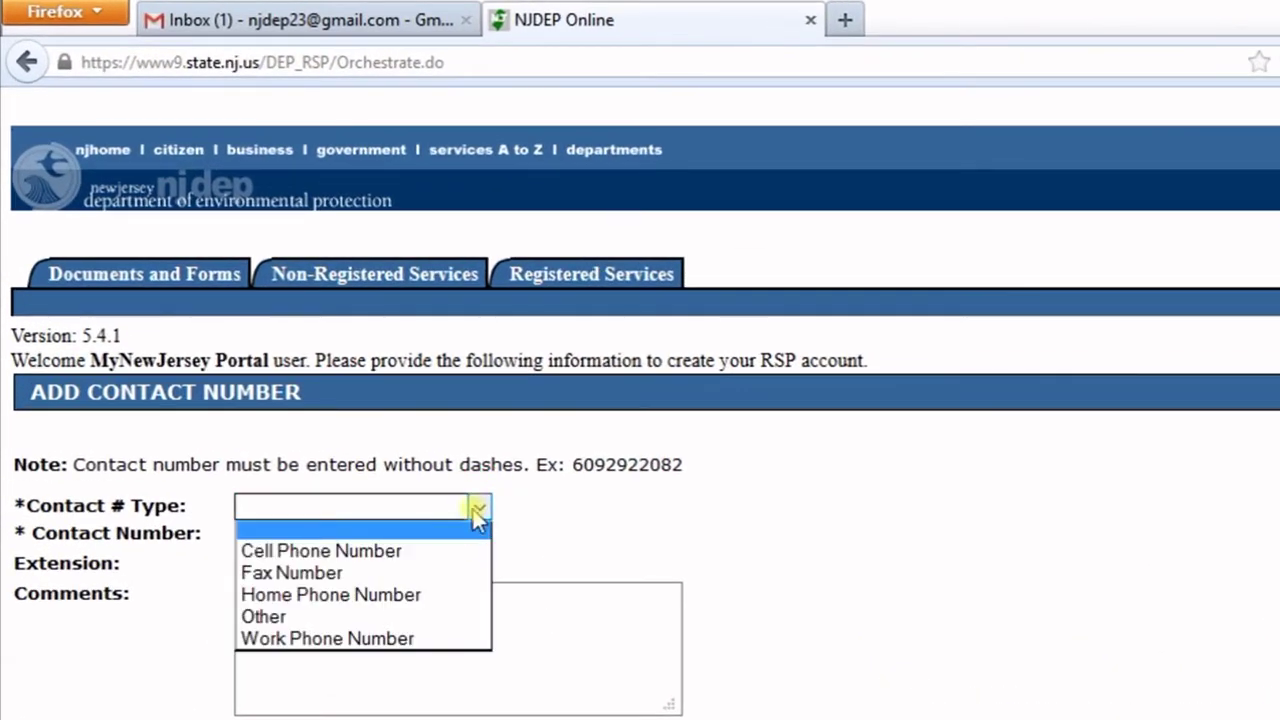
click(380, 637)
click(388, 535)
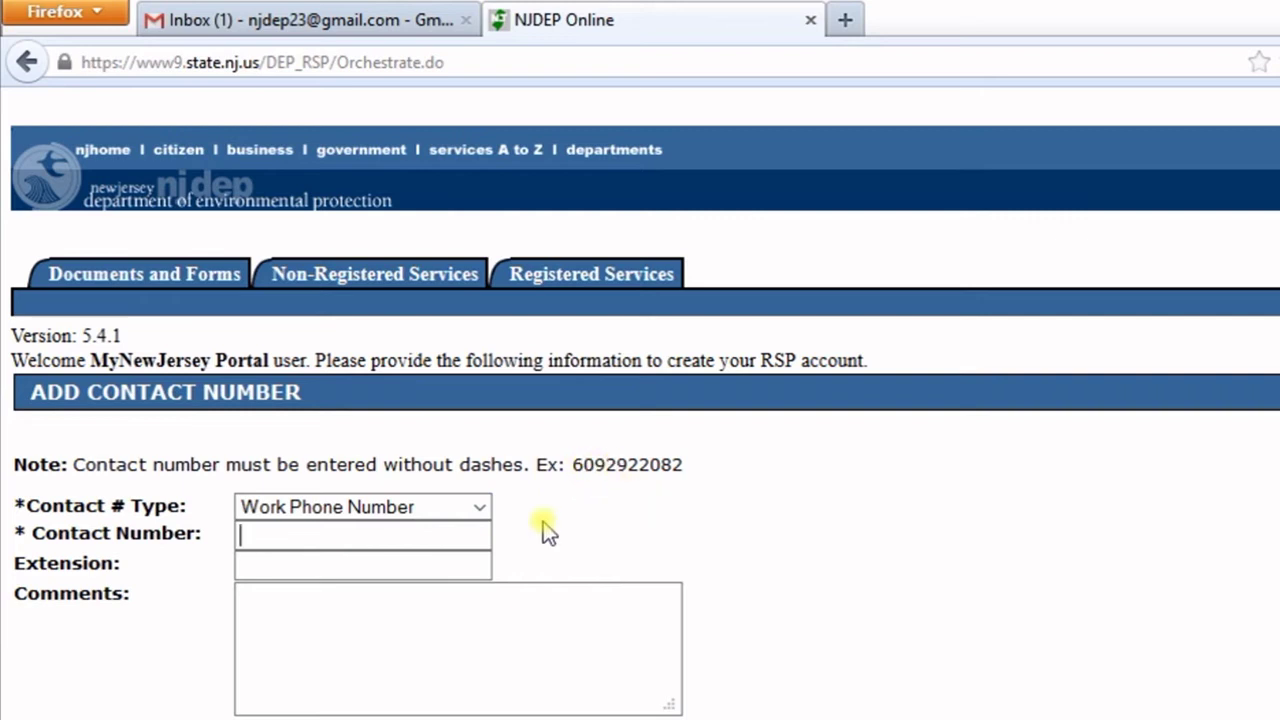
text(60)
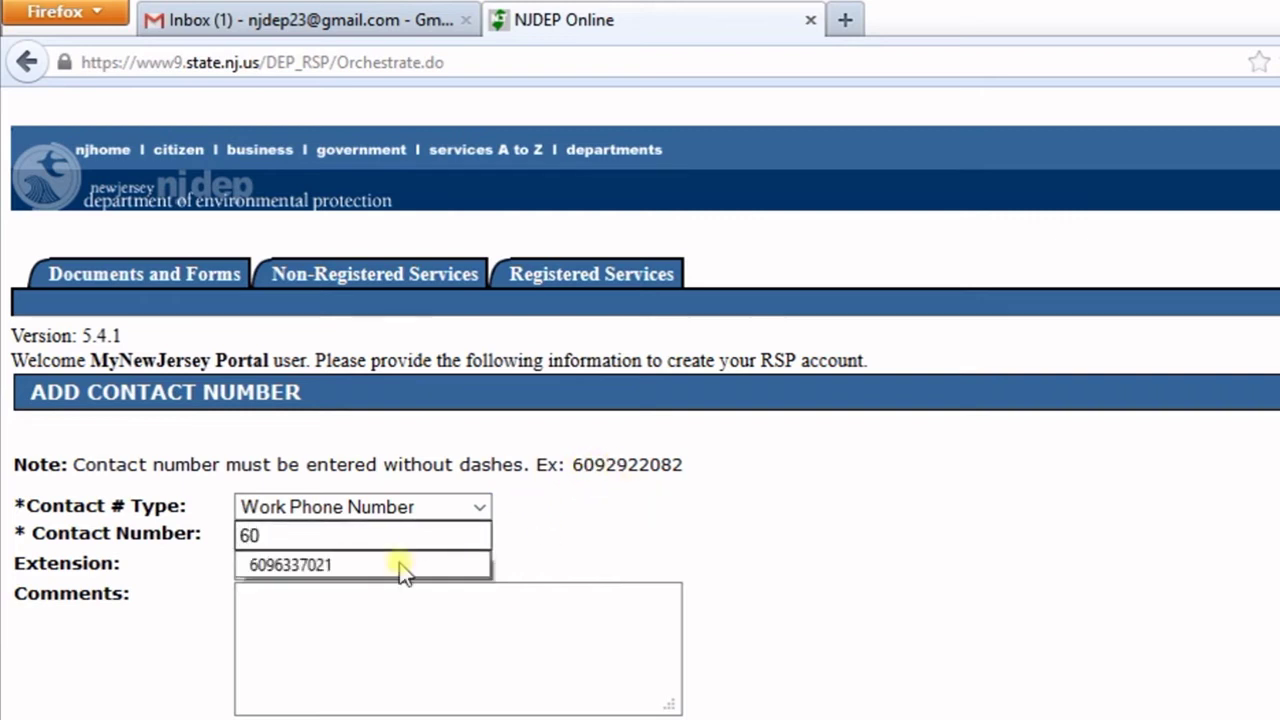
click(305, 566)
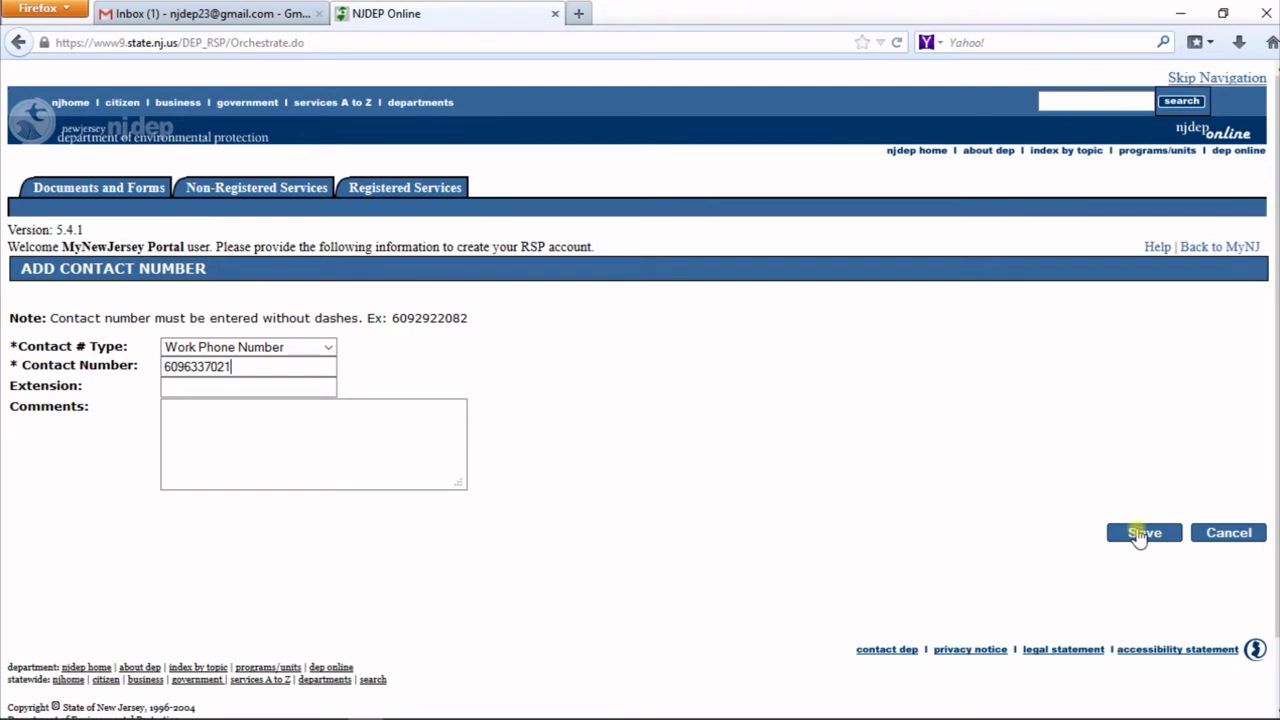
click(1140, 535)
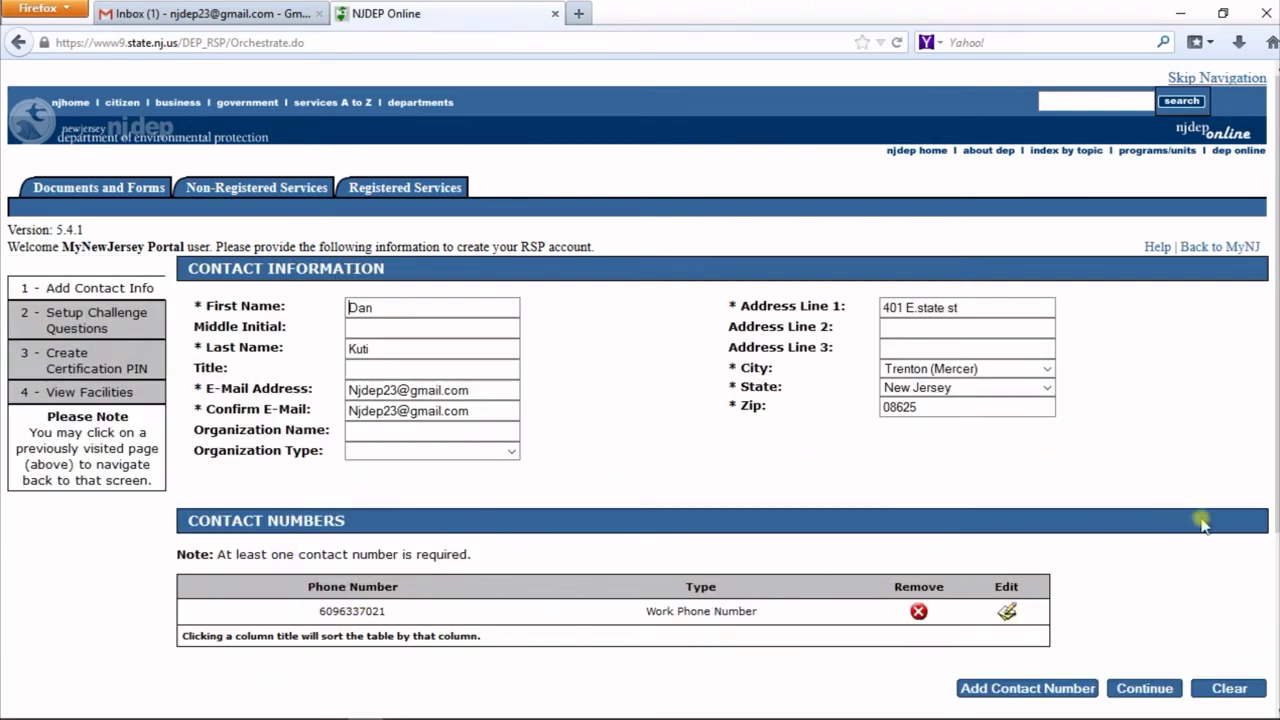
- Submit the contact information, then answer Question 1 (favorite color: blue) and Question 2 (favorite sport: soccer)
click(1145, 690)
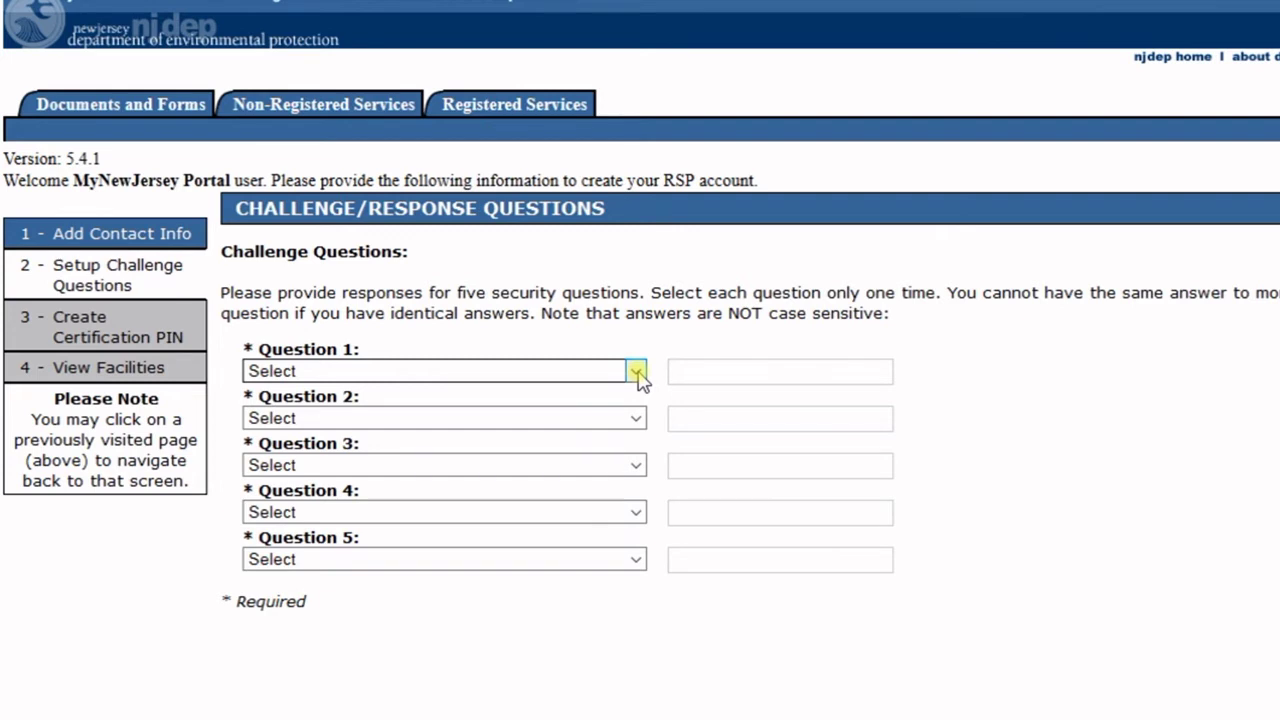
click(636, 371)
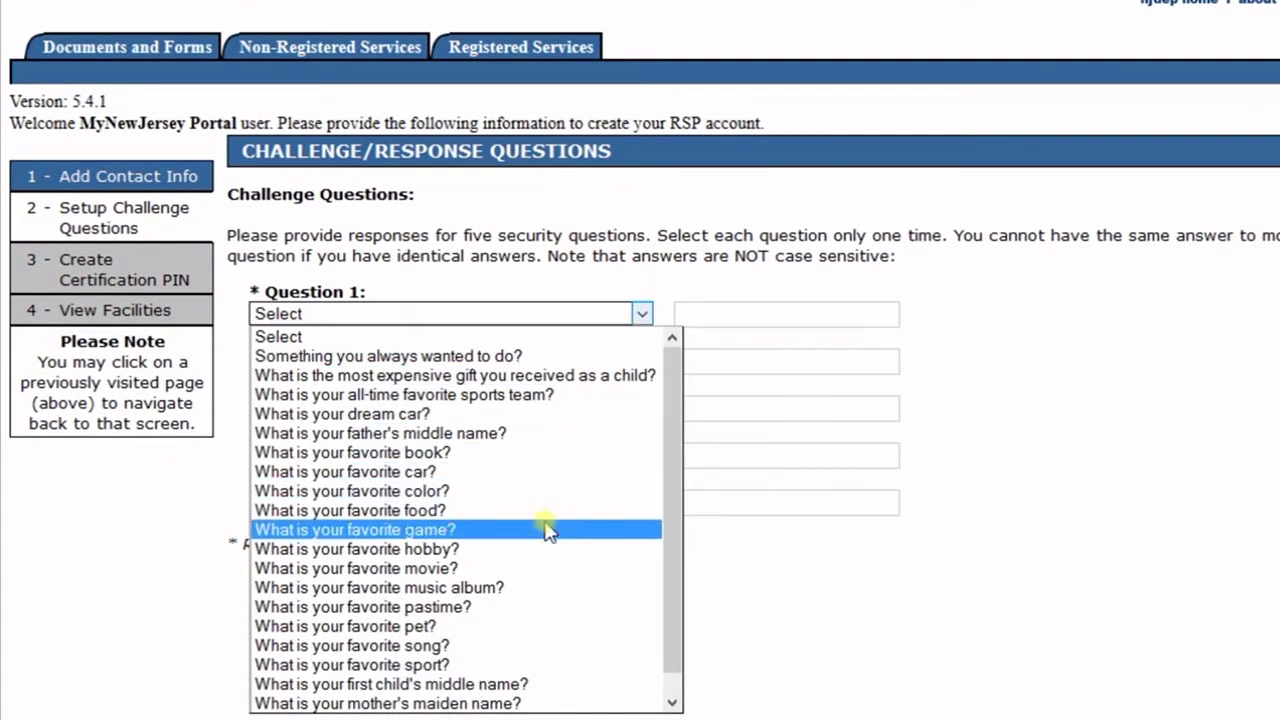
click(557, 491)
click(740, 310)
text(bl)
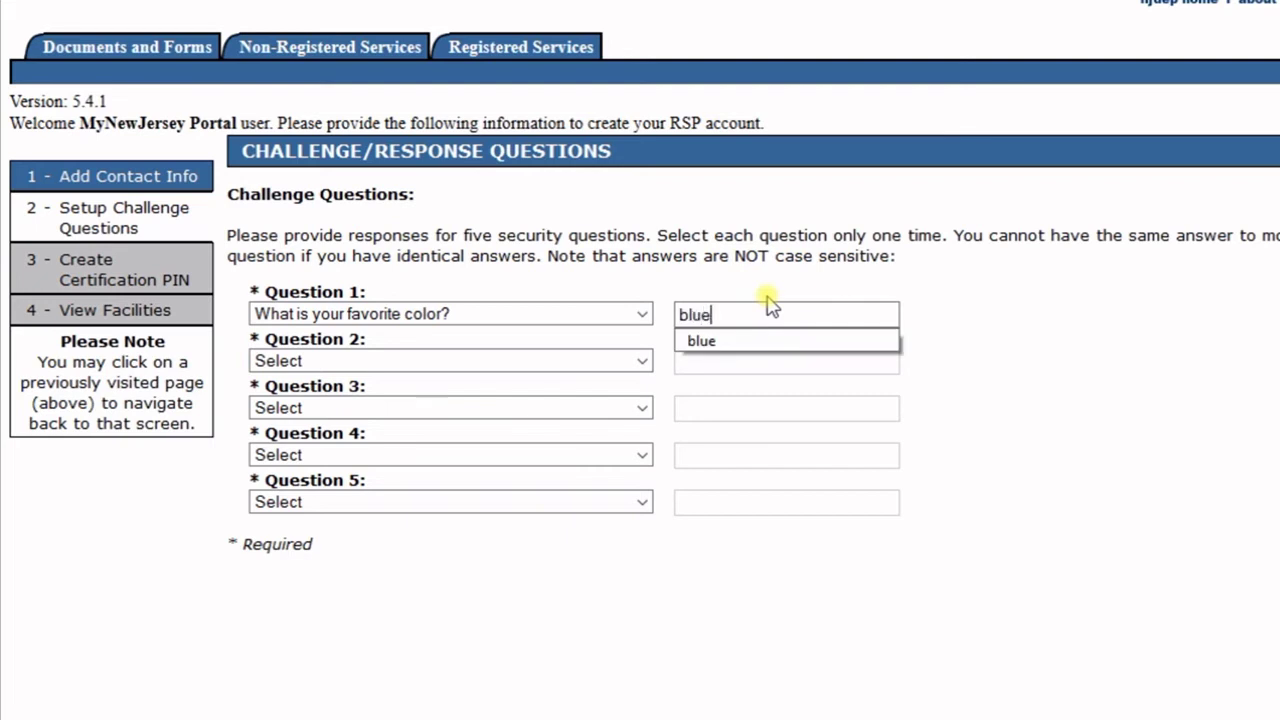
text(ue)
click(737, 343)
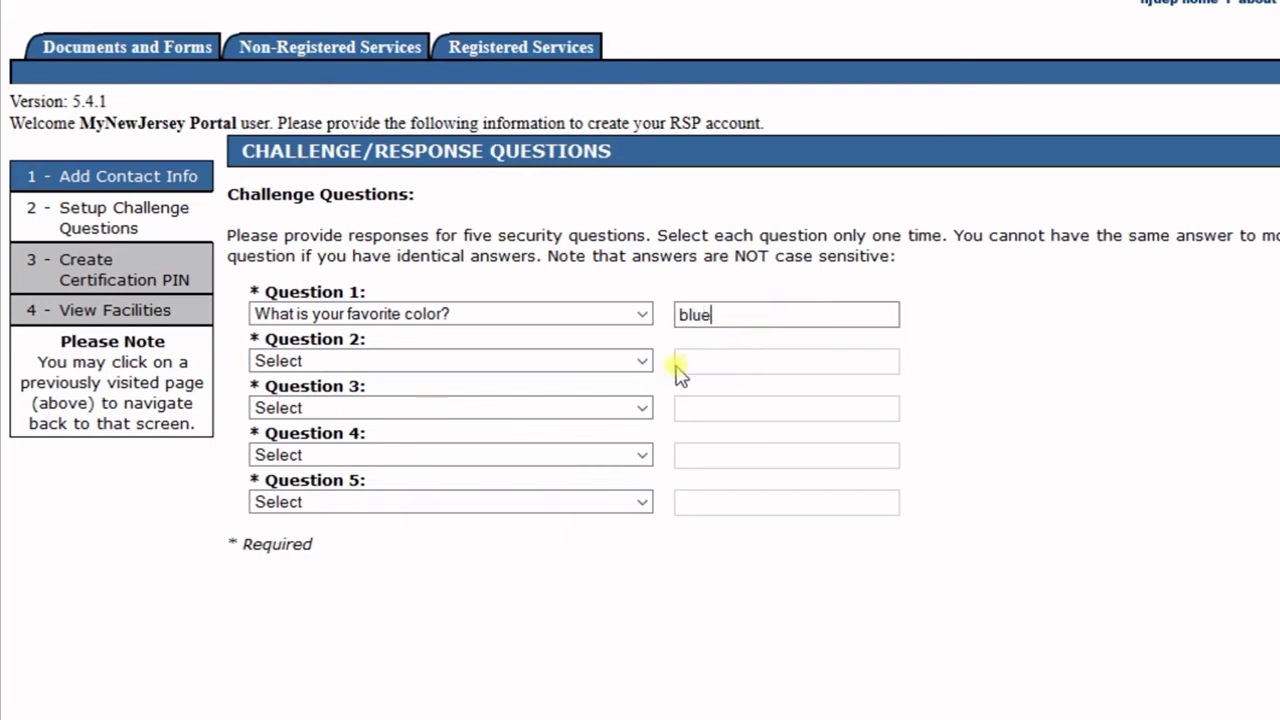
click(643, 362)
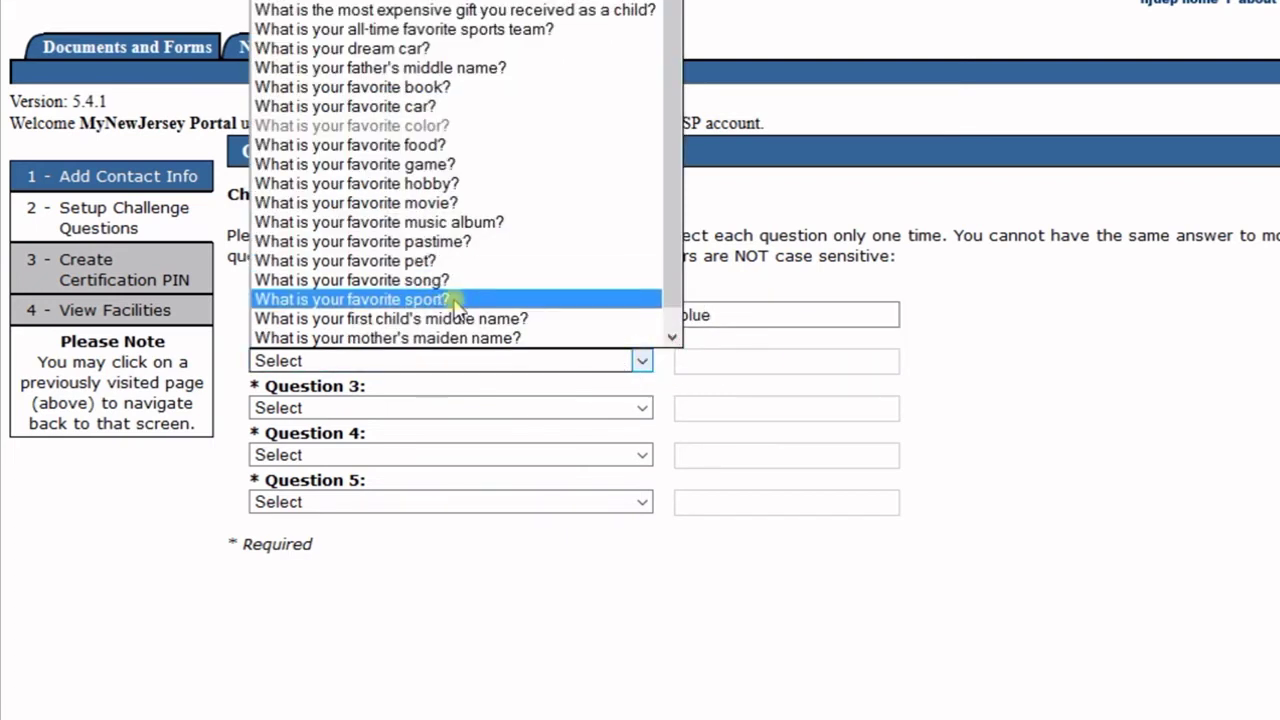
click(455, 299)
key(Tab)
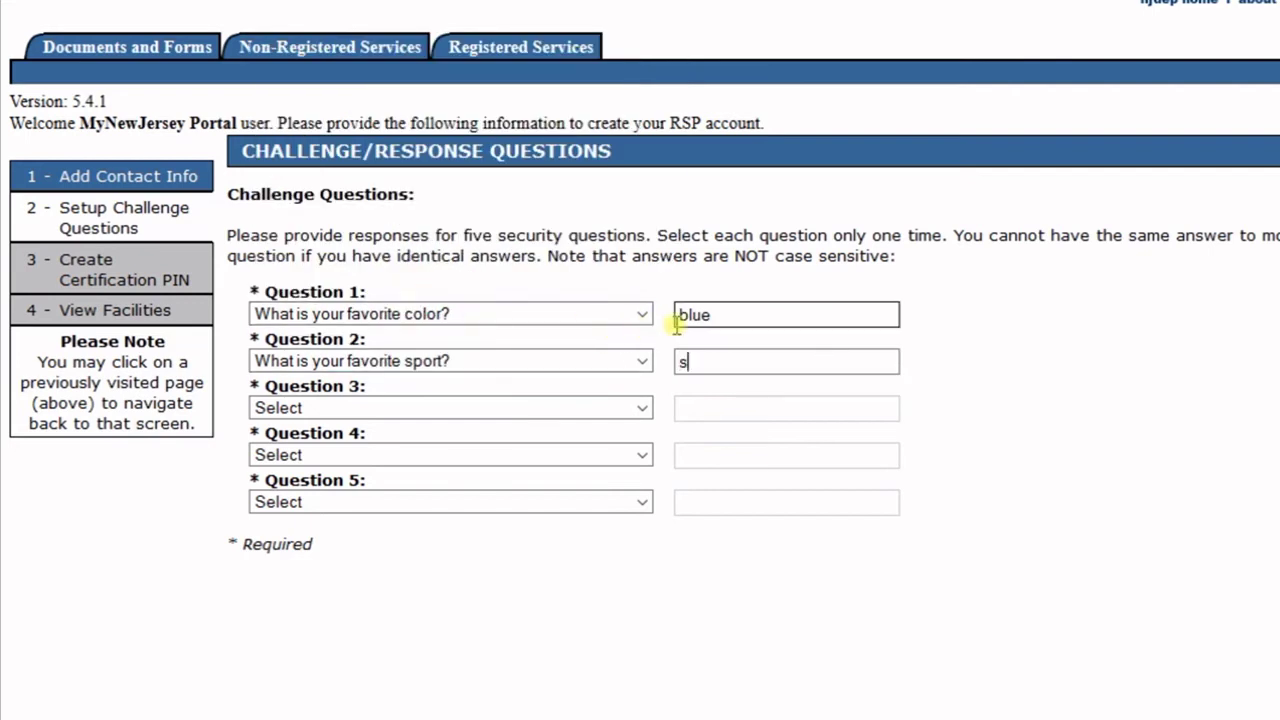
text(soccer)
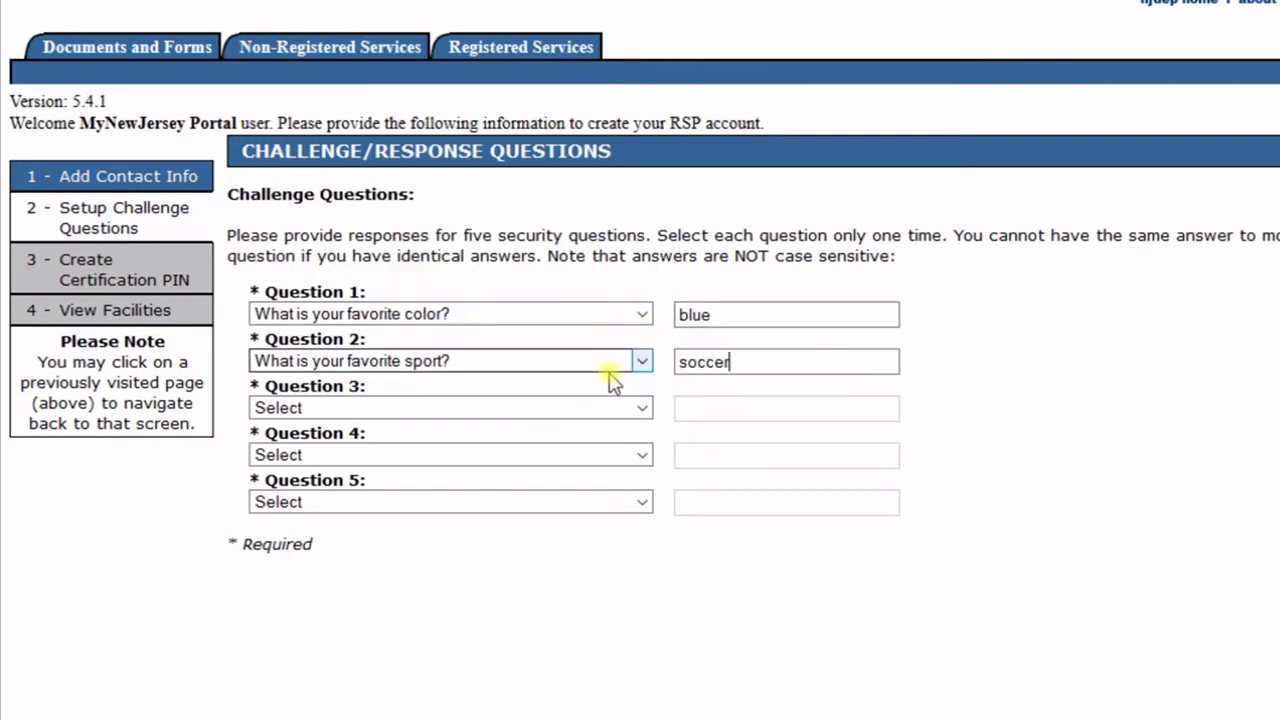
- Choose the favorite sports team, music album and pastime questions for Questions 3–5 and answer them
click(643, 408)
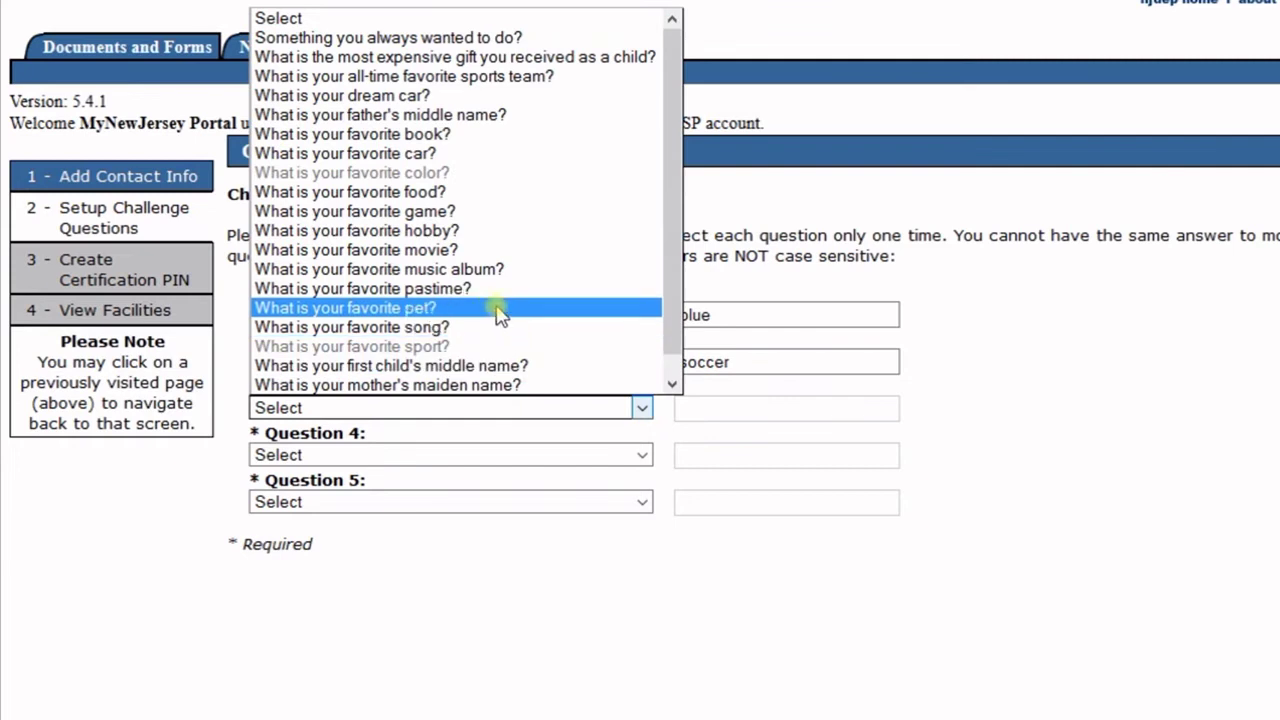
click(486, 79)
text(eagles)
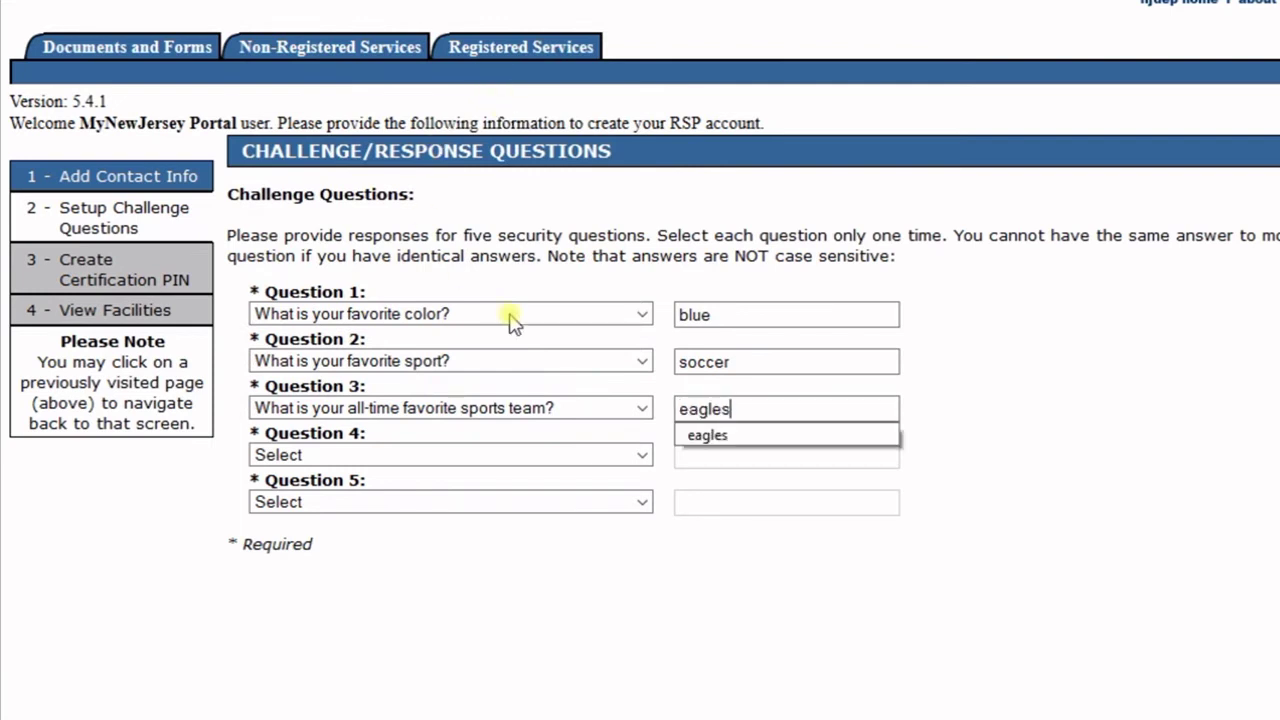
click(625, 455)
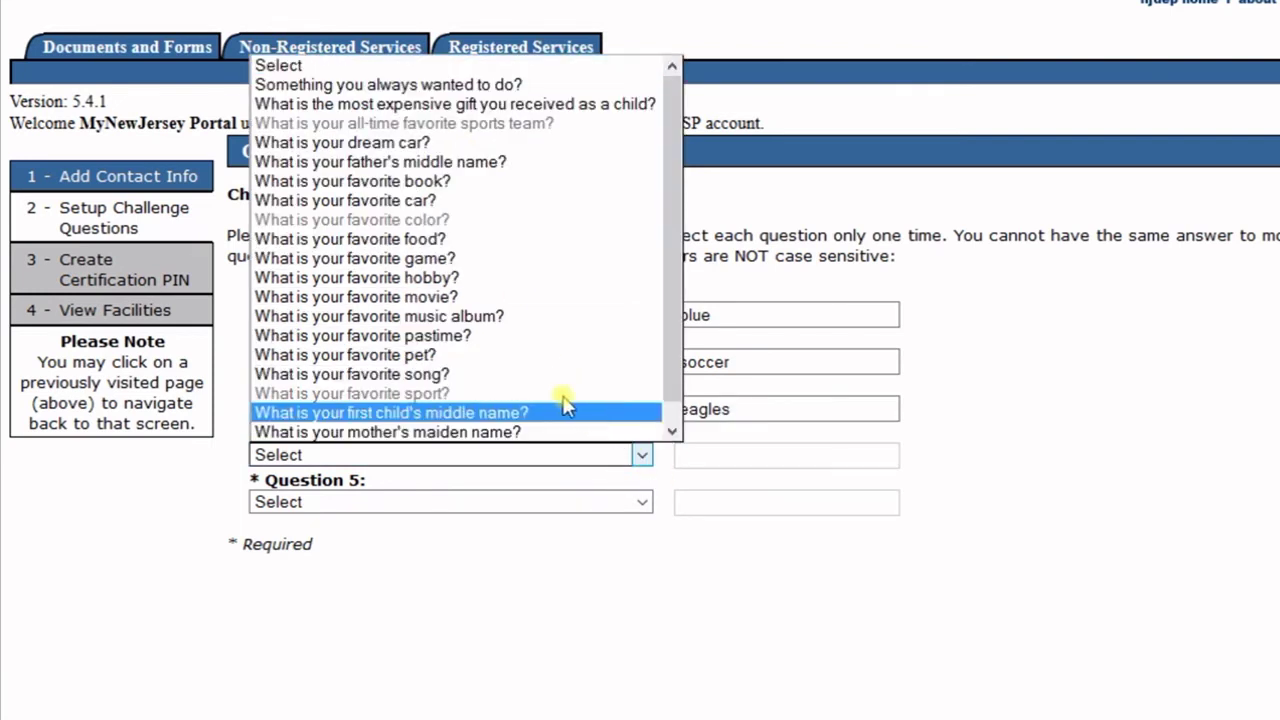
click(515, 318)
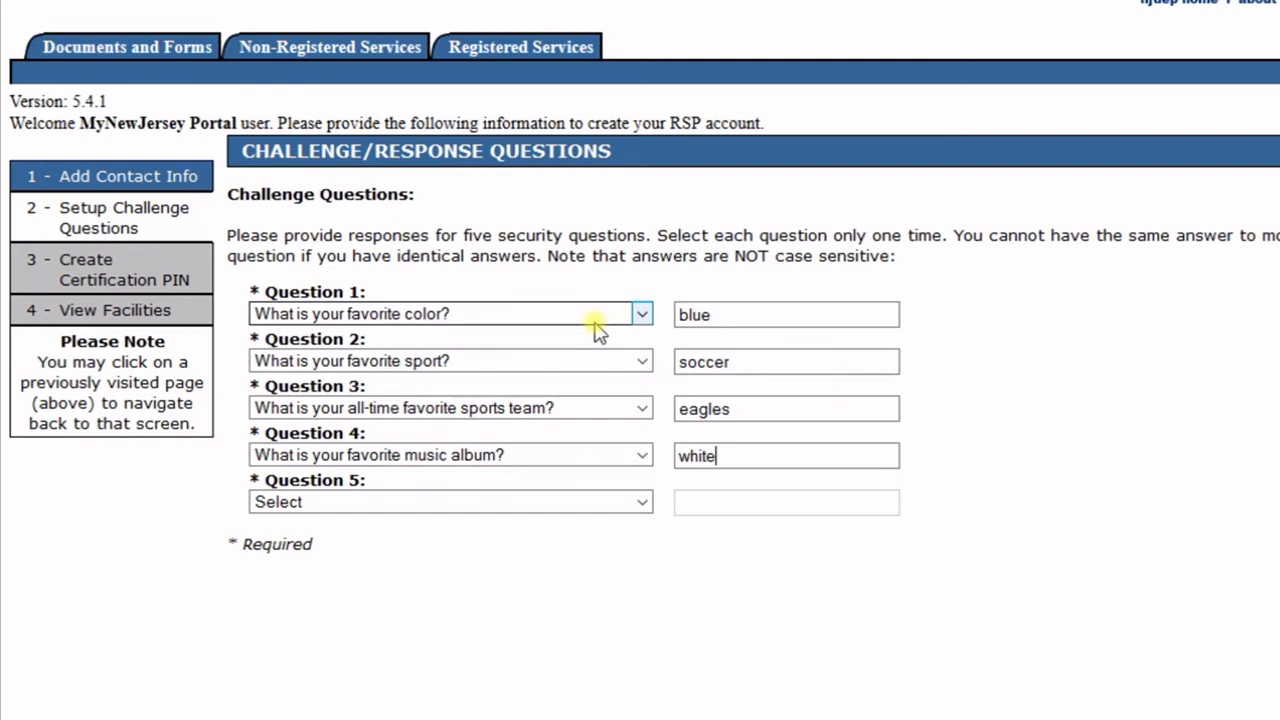
click(642, 502)
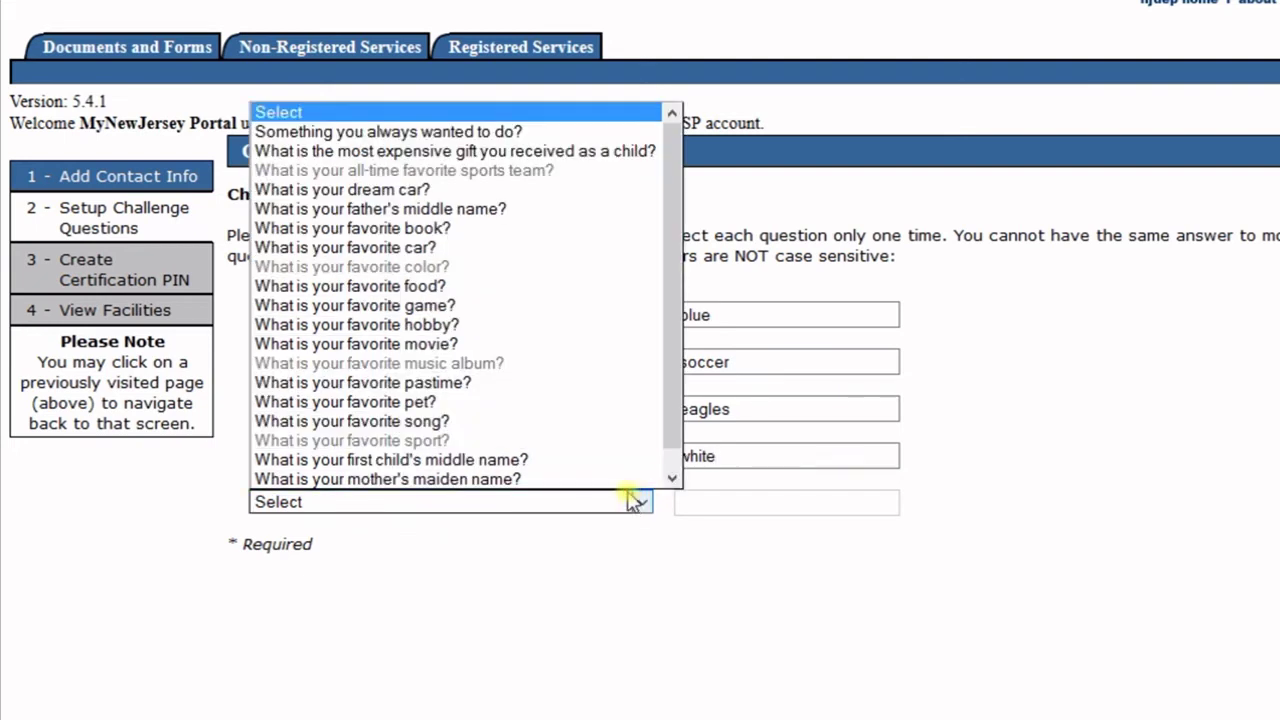
click(492, 382)
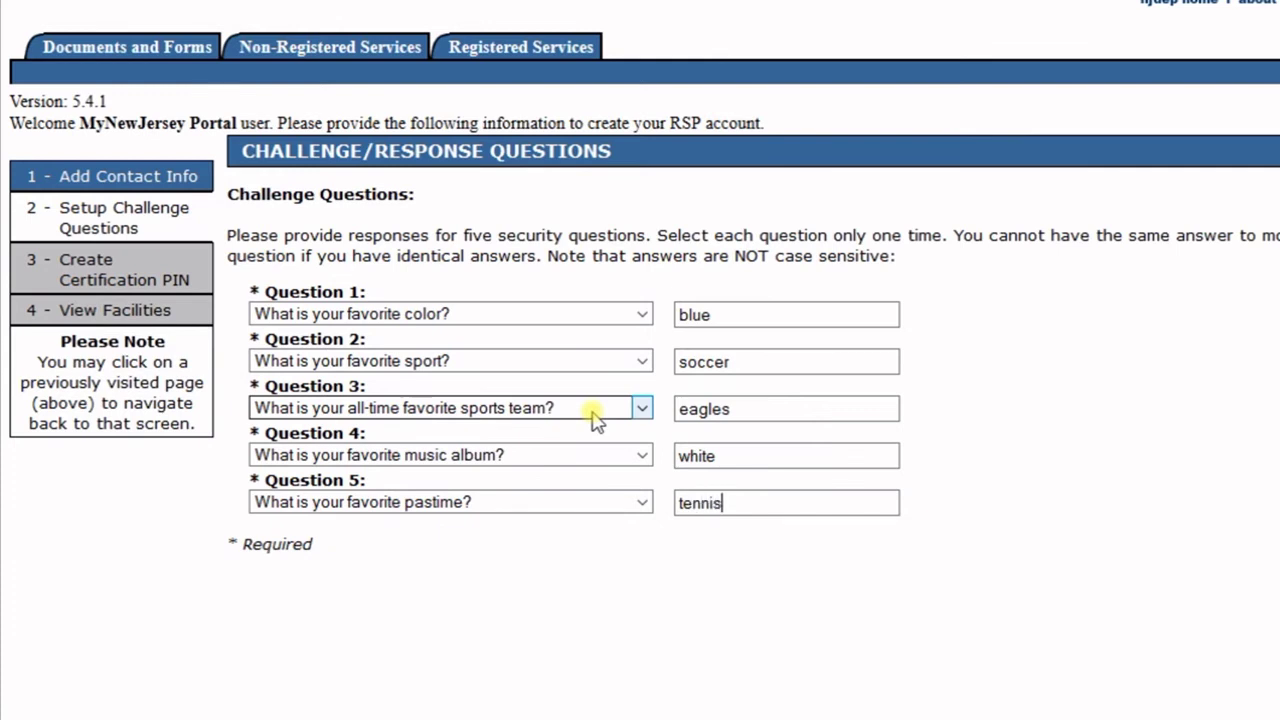
click(880, 503)
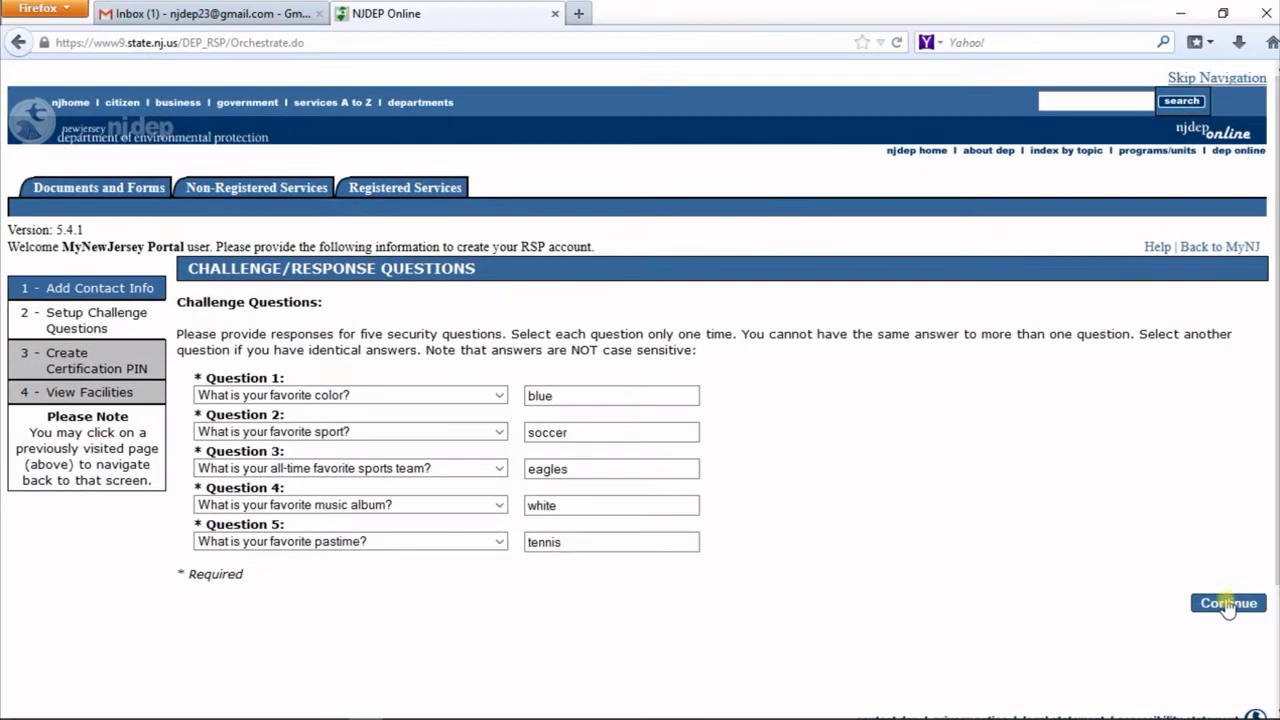
- Submit the security questions, then enter the certification PIN twice and submit it
click(1229, 603)
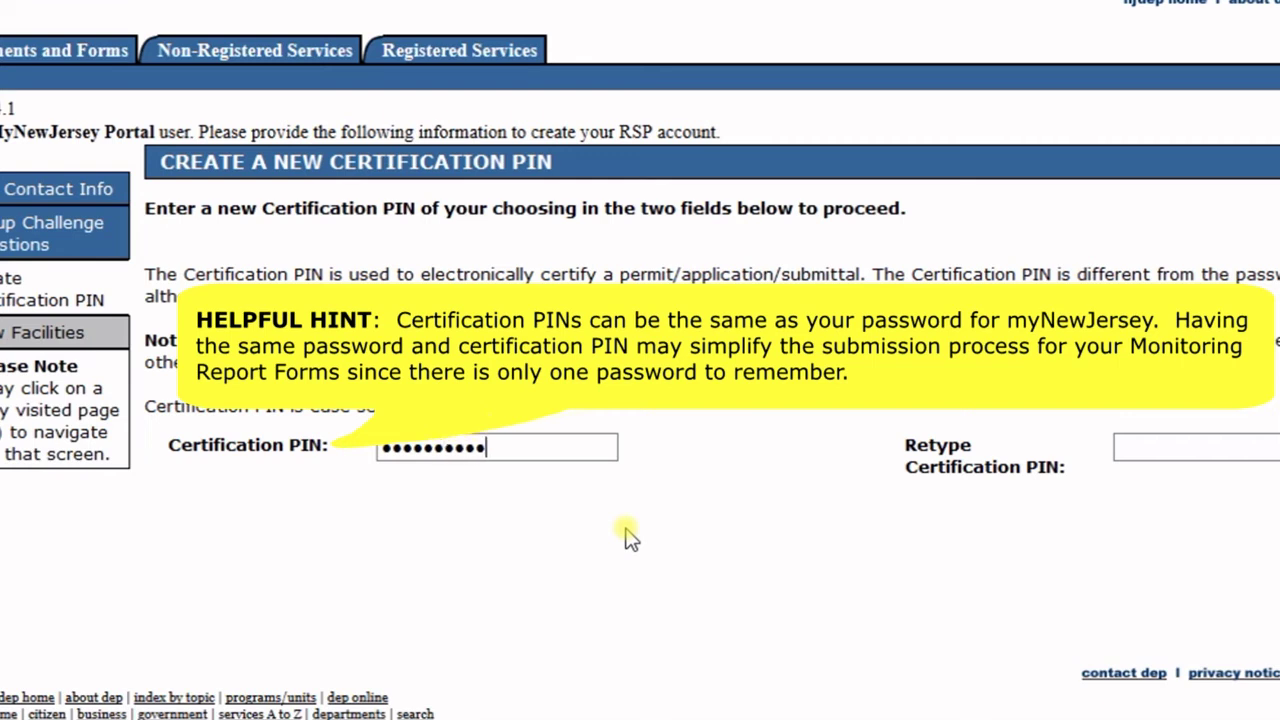
click(1175, 447)
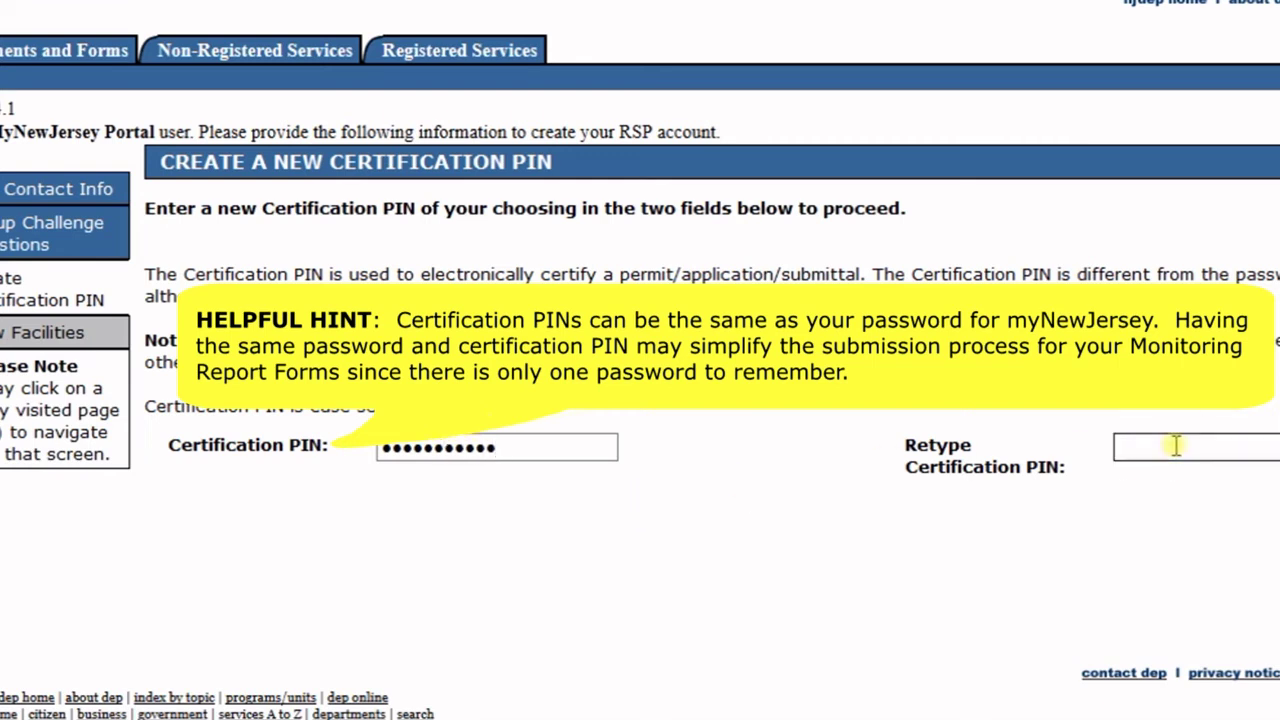
text(••••)
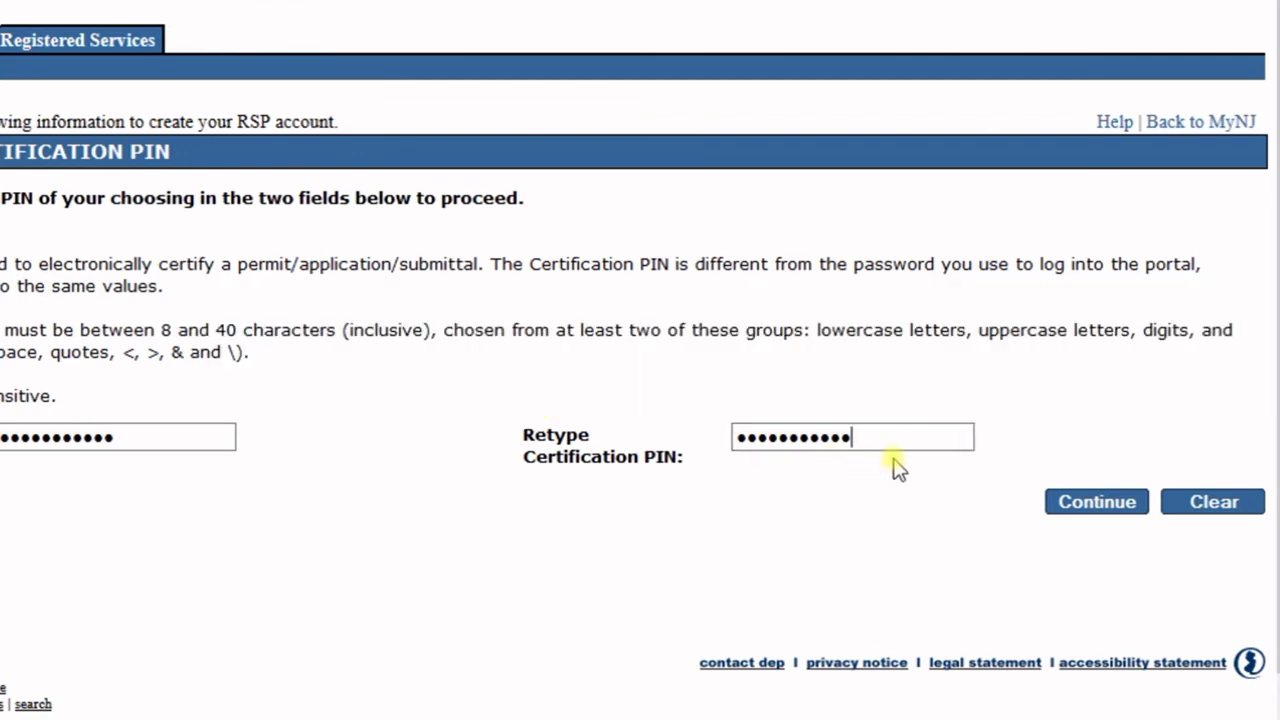
click(1082, 503)
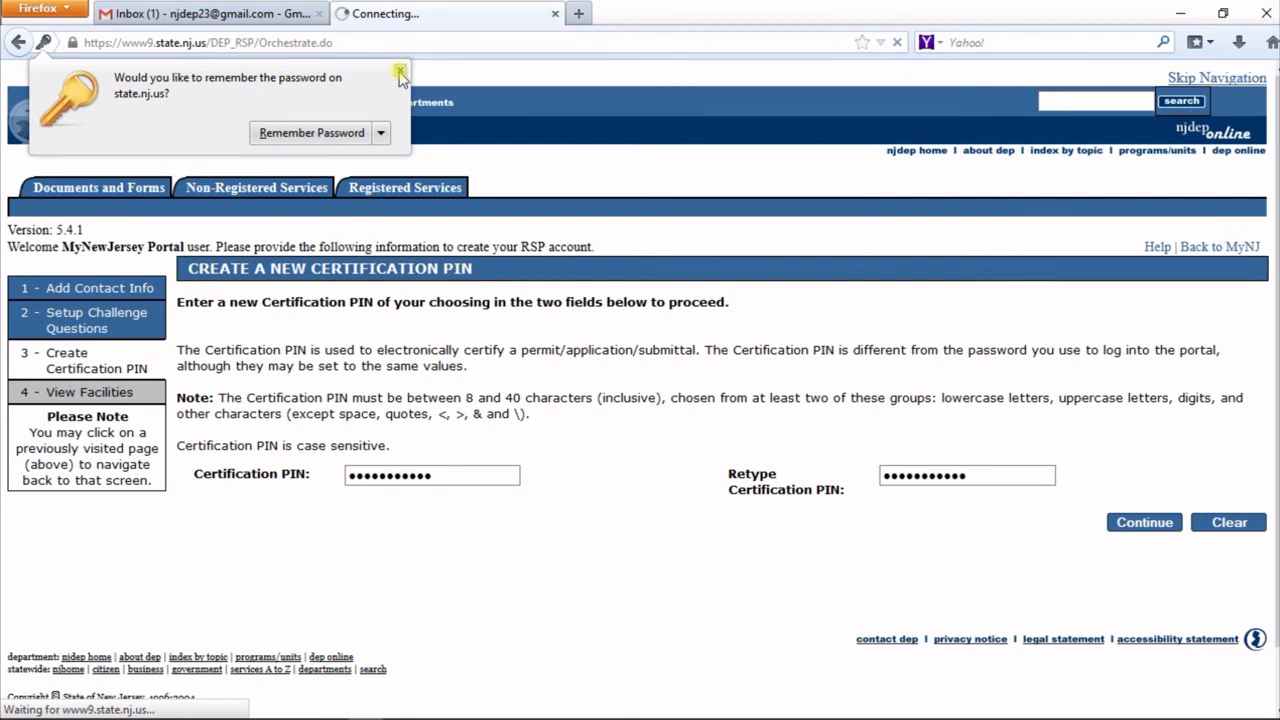
- Dismiss the save-password prompt and tick NJPDES Monitoring Reports, Dental Waste Registration - New, MSRP Annual Report and Stormwater Construction General Authorization
click(400, 74)
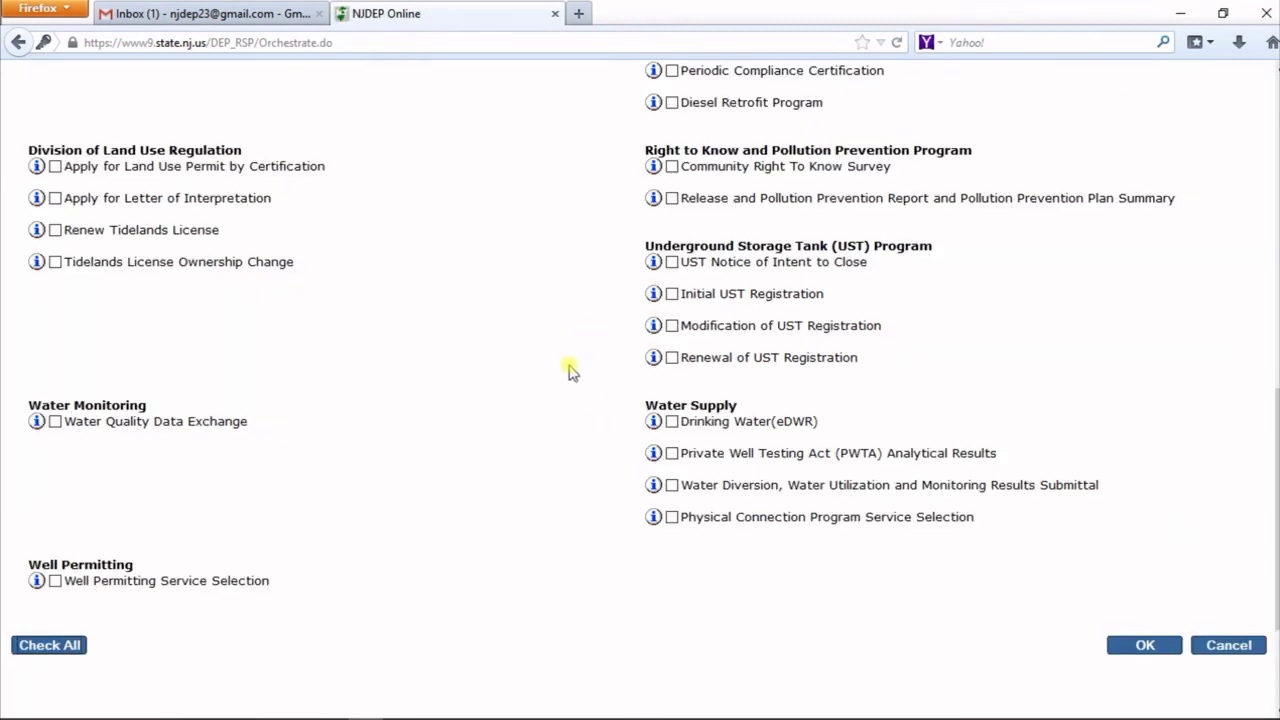
scroll(566, 375, up, 10)
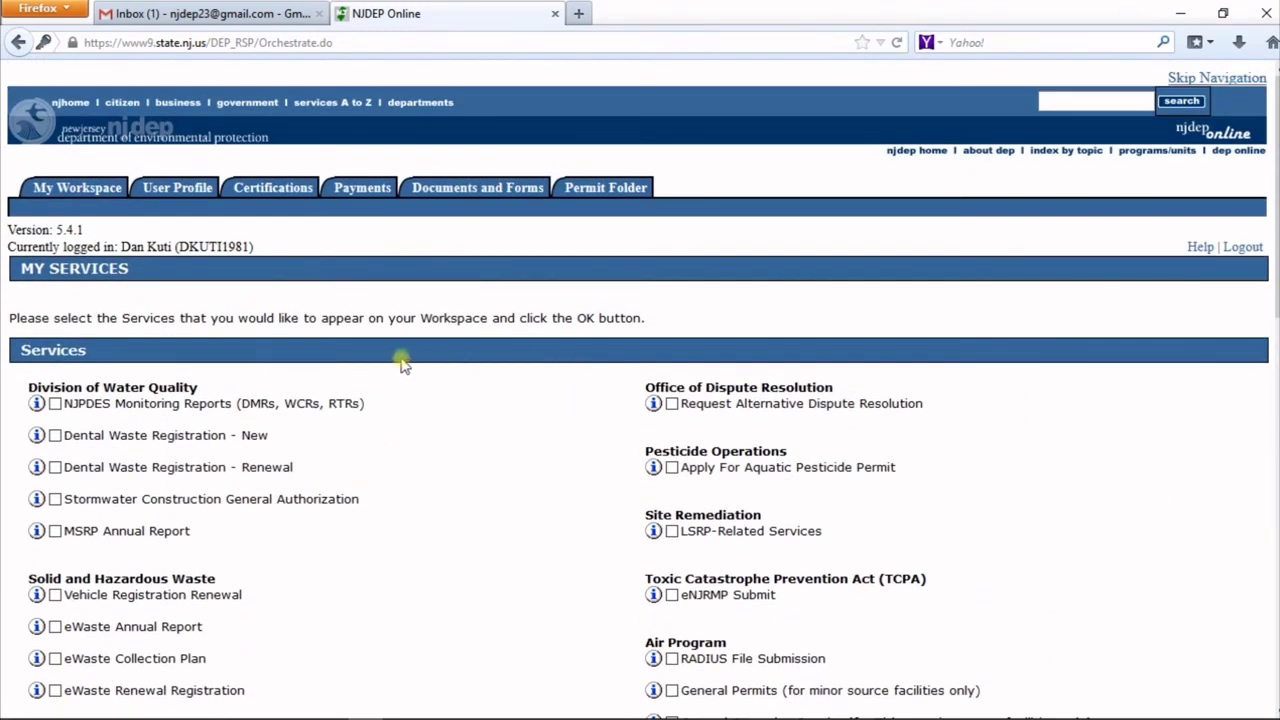
scroll(406, 360, down, 2)
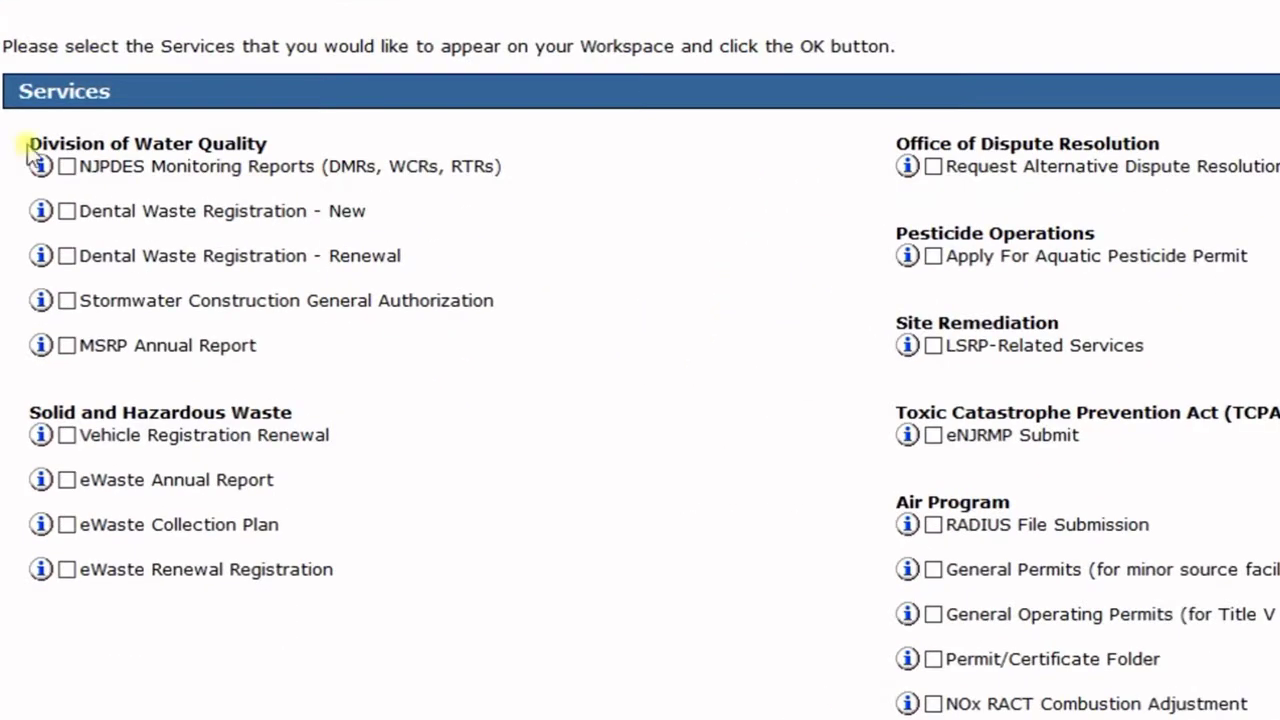
click(66, 167)
click(66, 211)
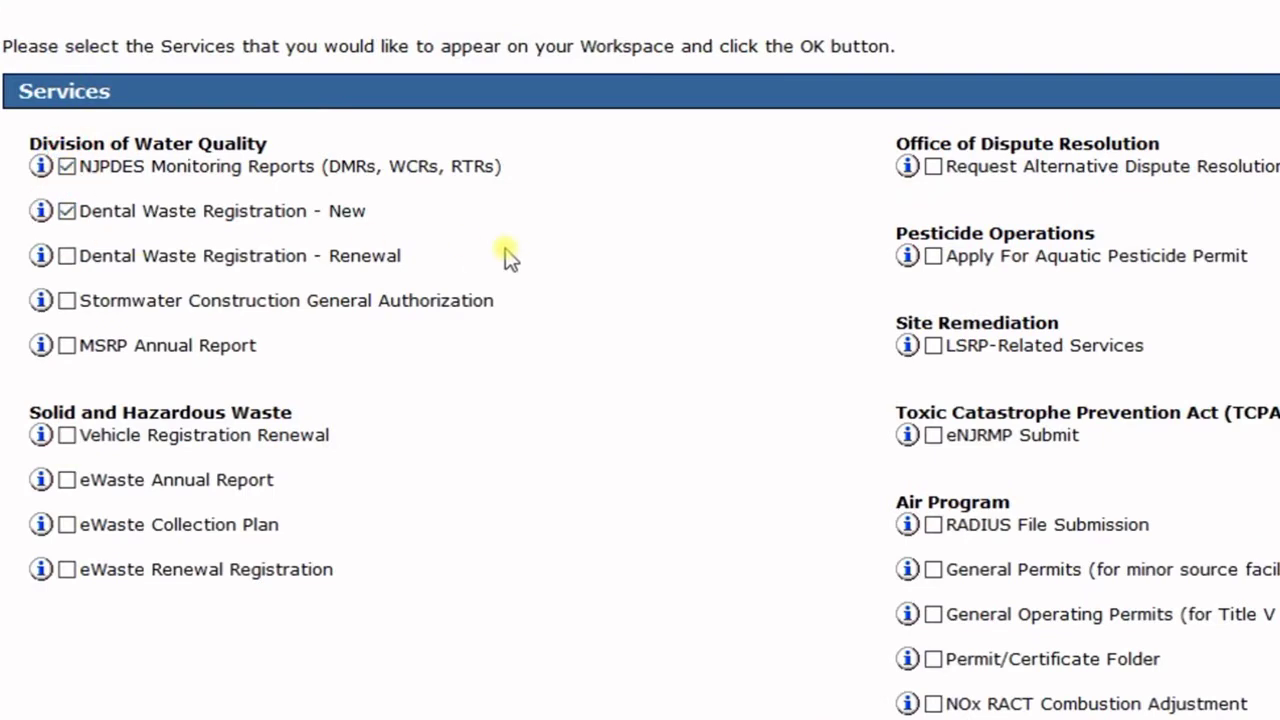
click(66, 345)
click(66, 300)
- Confirm the four selected Division of Water Quality services with OK
scroll(645, 258, down, 5)
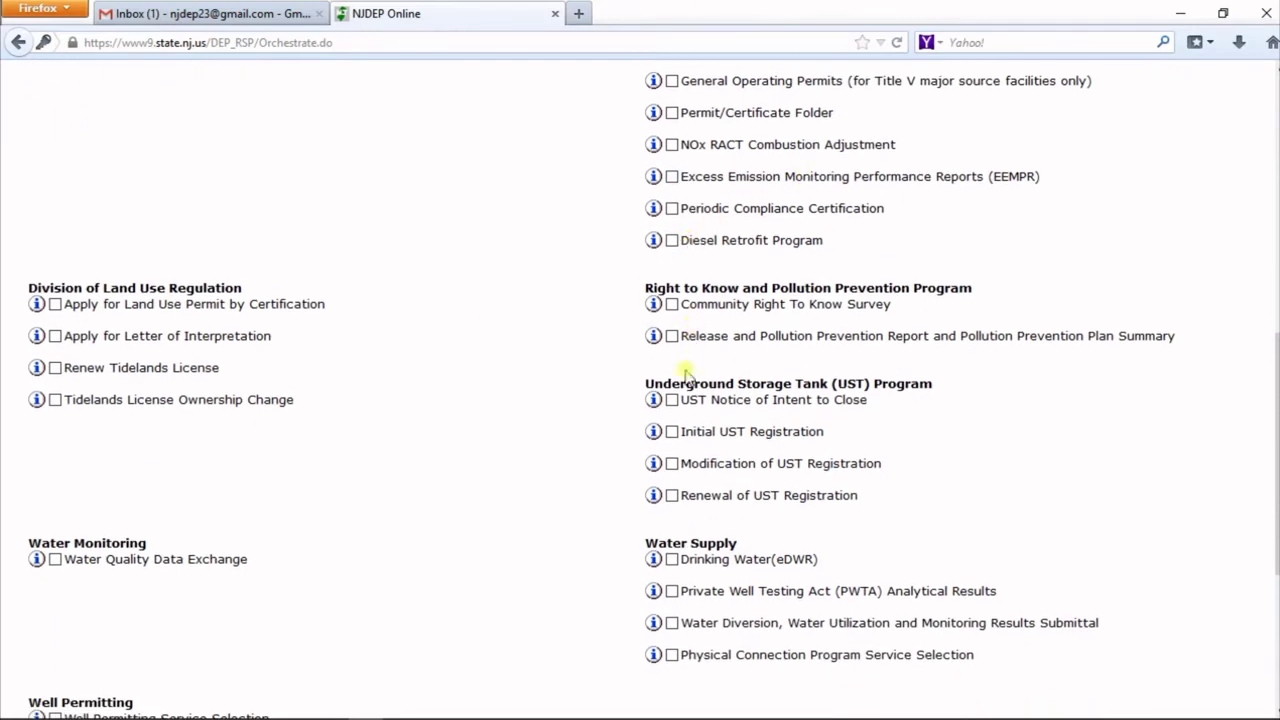
scroll(350, 358, down, 3)
scroll(350, 358, down, 3)
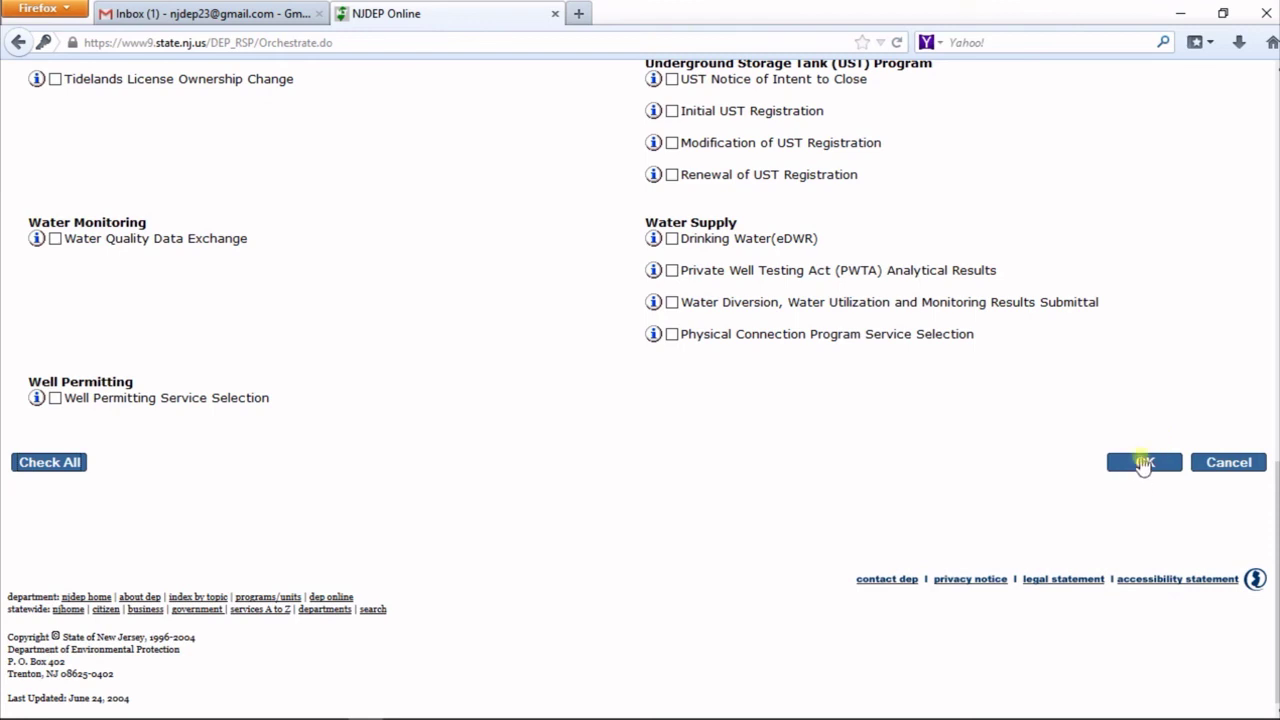
click(1144, 463)
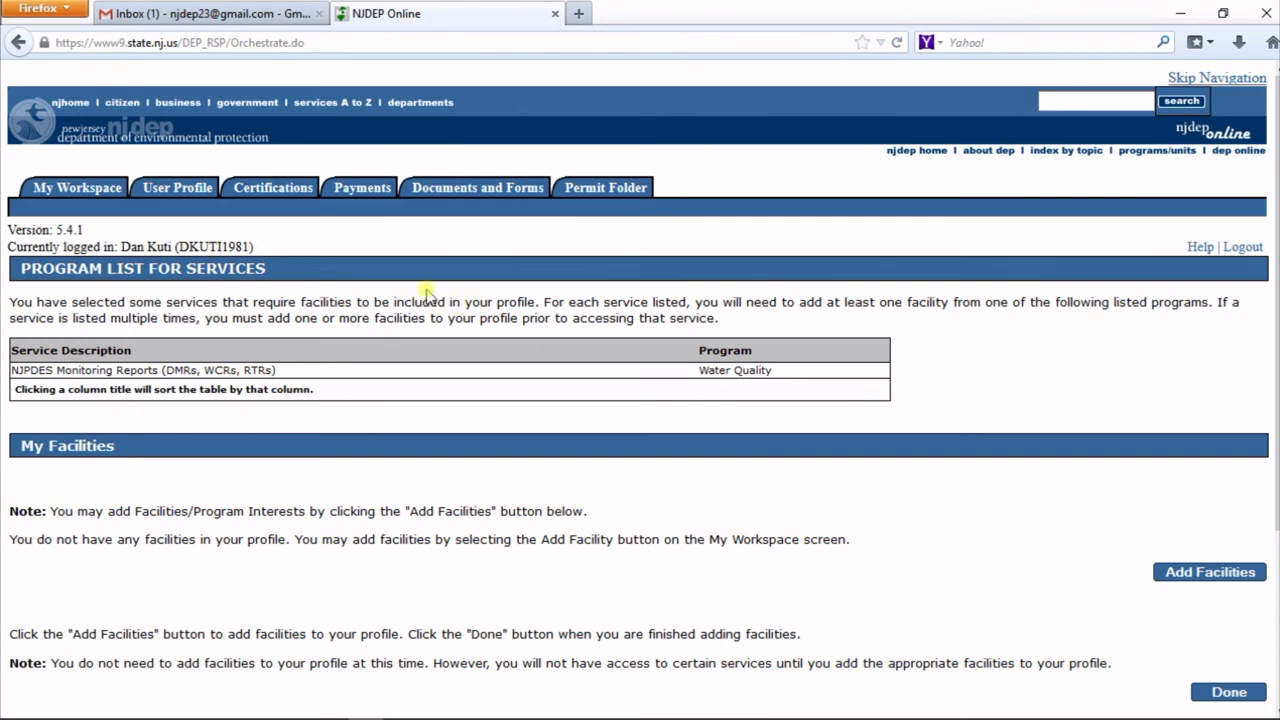
- Scroll through the Program List for Services page without adding any facilities
scroll(422, 296, down, 5)
scroll(428, 294, up, 3)
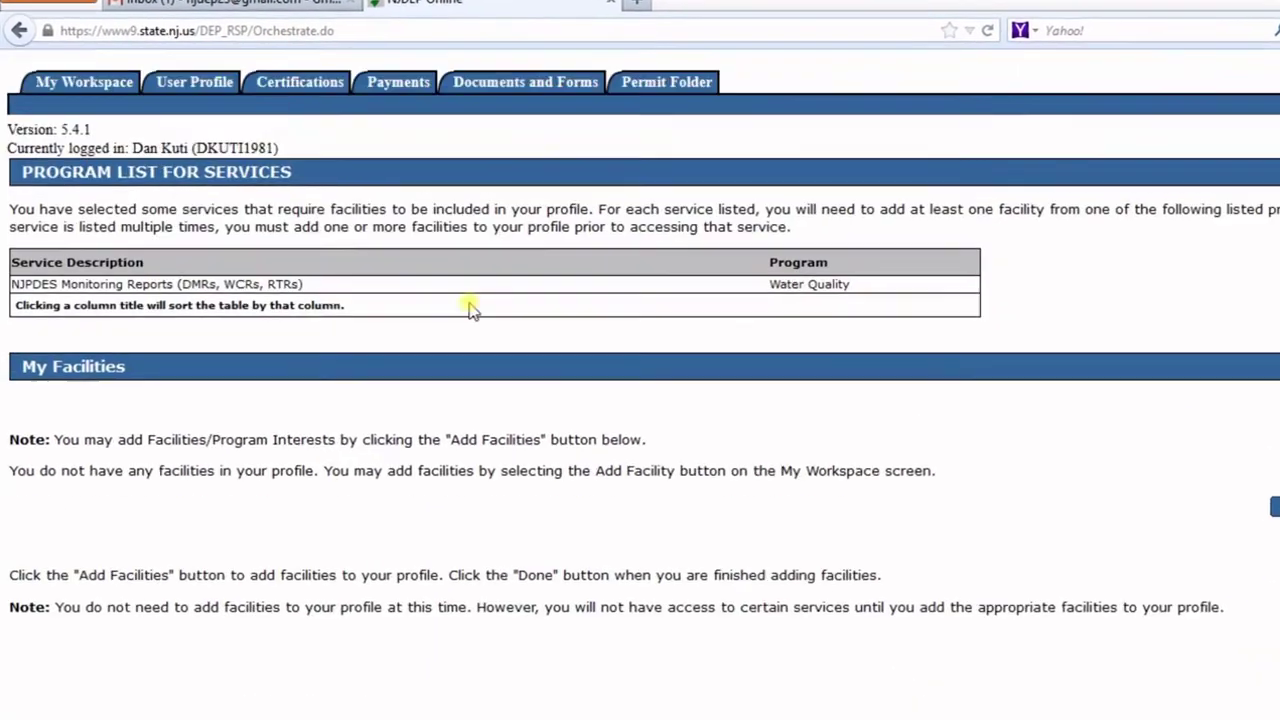
scroll(470, 310, up, 2)
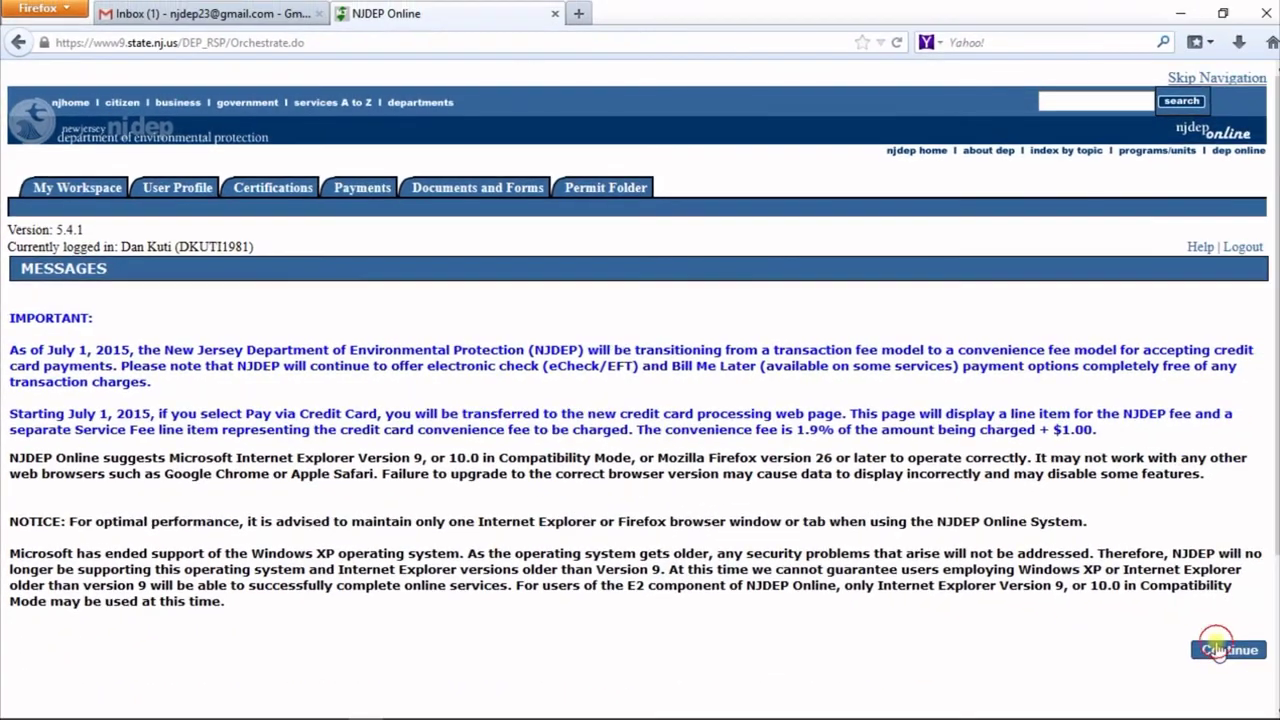
- Continue past the Messages page and scroll My Workspace to review the four Division of Water Quality services
click(1251, 658)
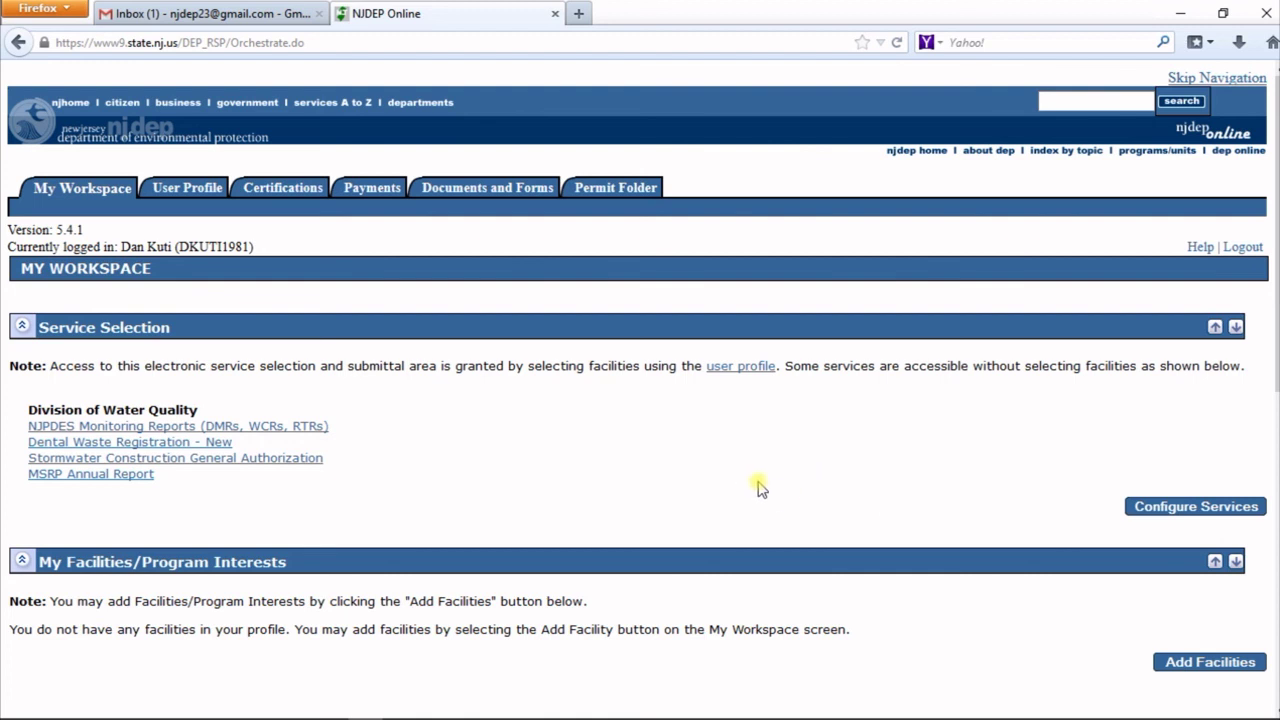
scroll(758, 488, down, 2)
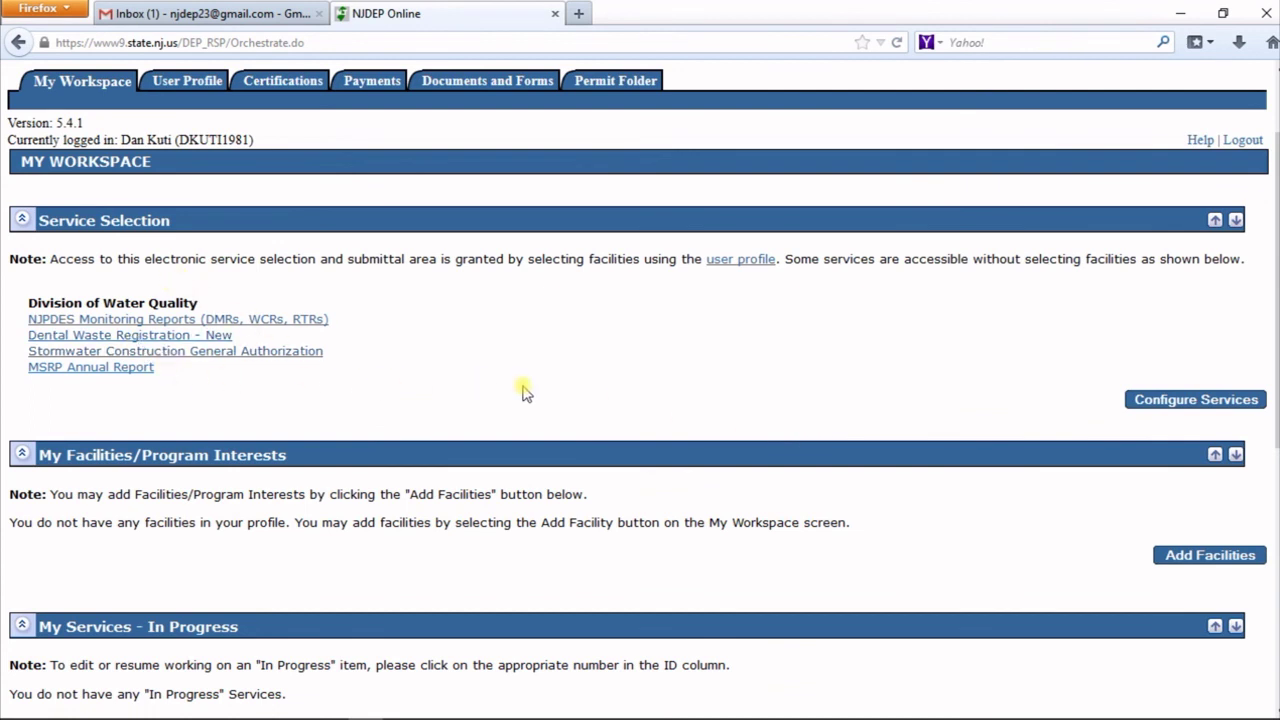
scroll(525, 391, down, 4)
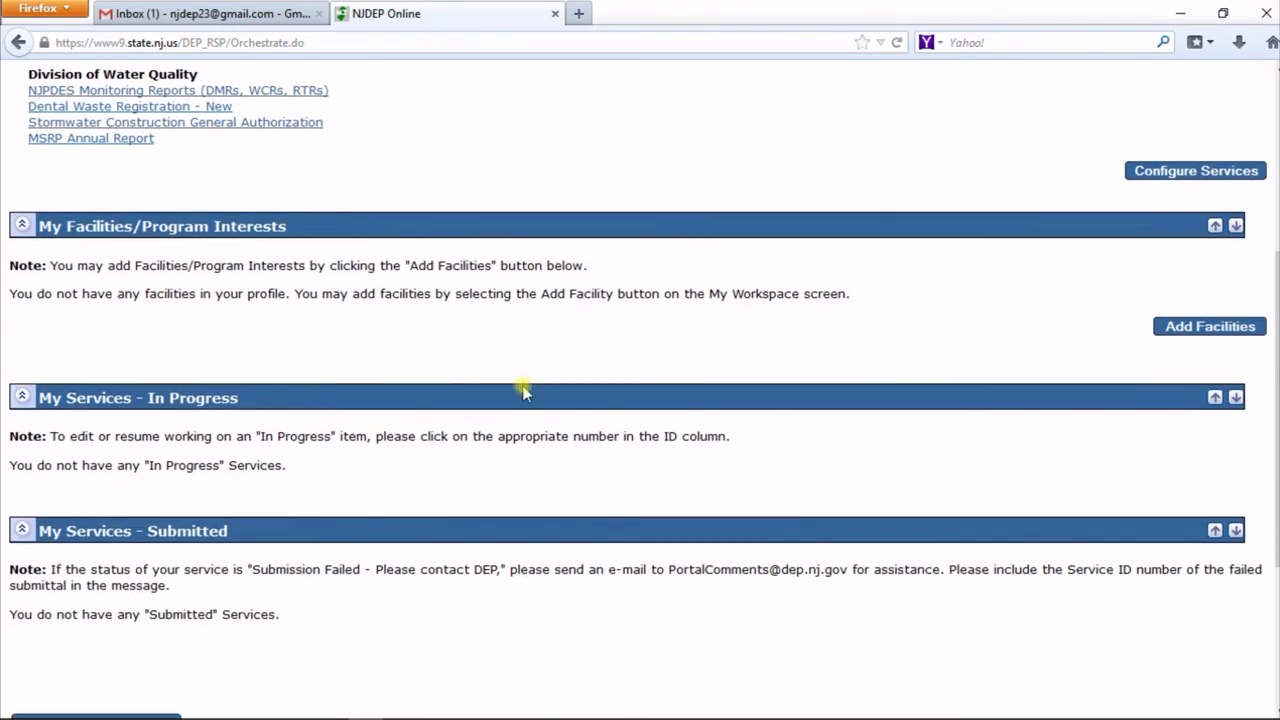